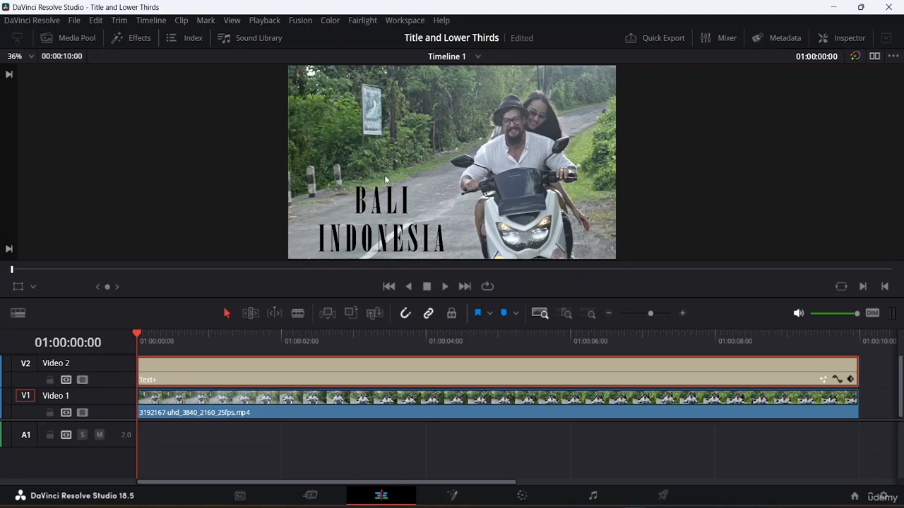
Step: Check the end and start of the timeline, then select the Text+ title clip on Video 2
key(End)
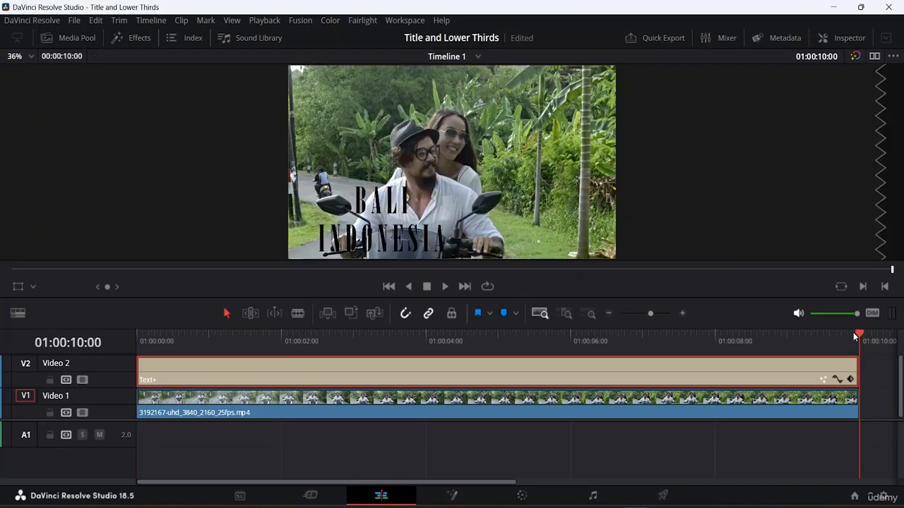
drag(853, 332, 2, 327)
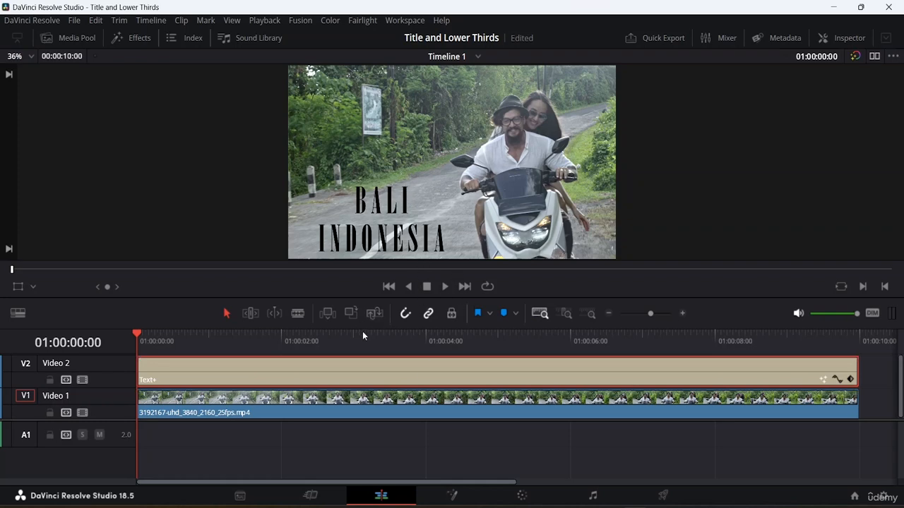
click(209, 414)
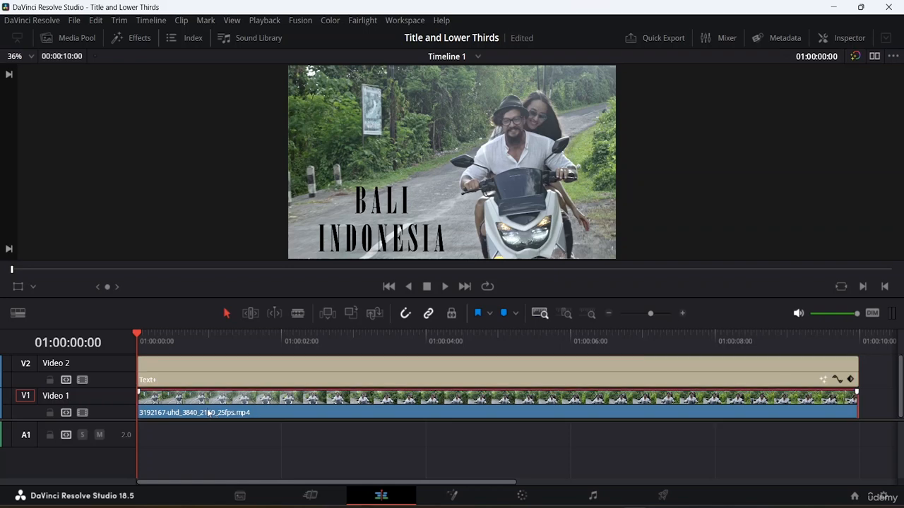
click(198, 377)
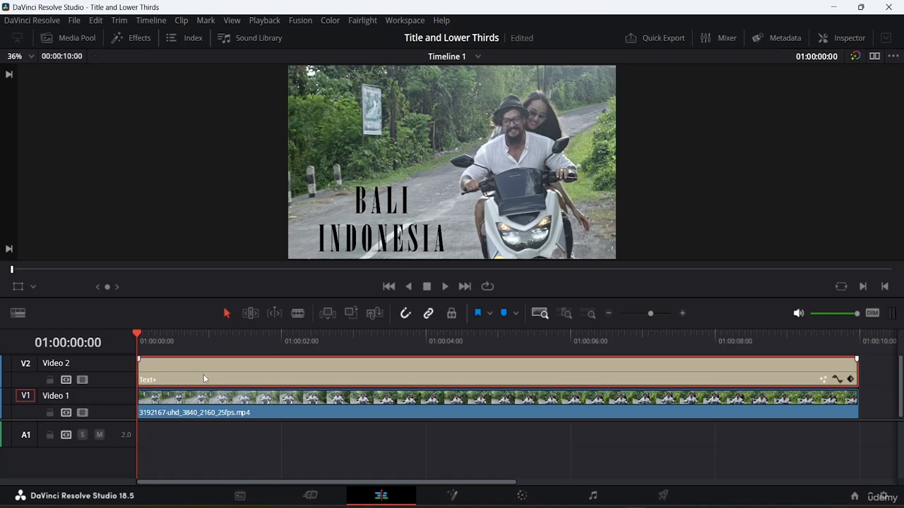
Step: Show the Text+ title's properties and examine its text settings and keyframe controls
click(844, 39)
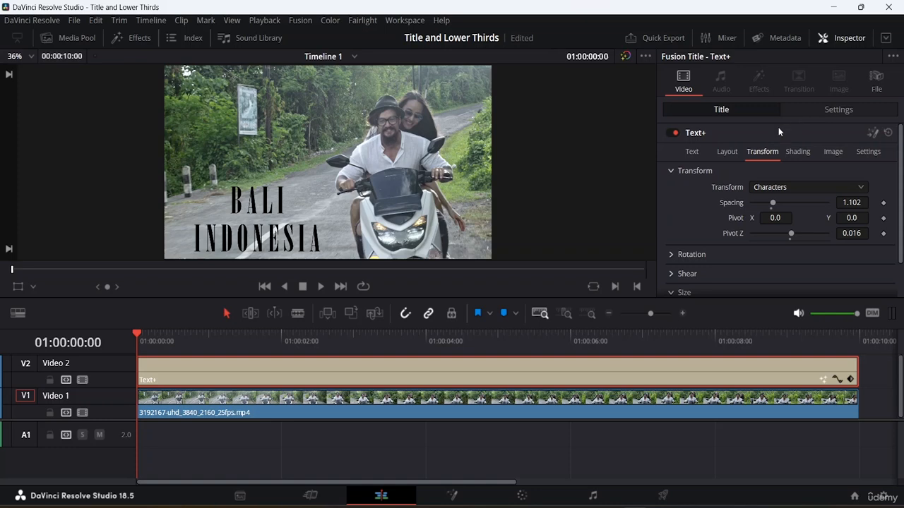
click(694, 151)
scroll(711, 152, down, 1)
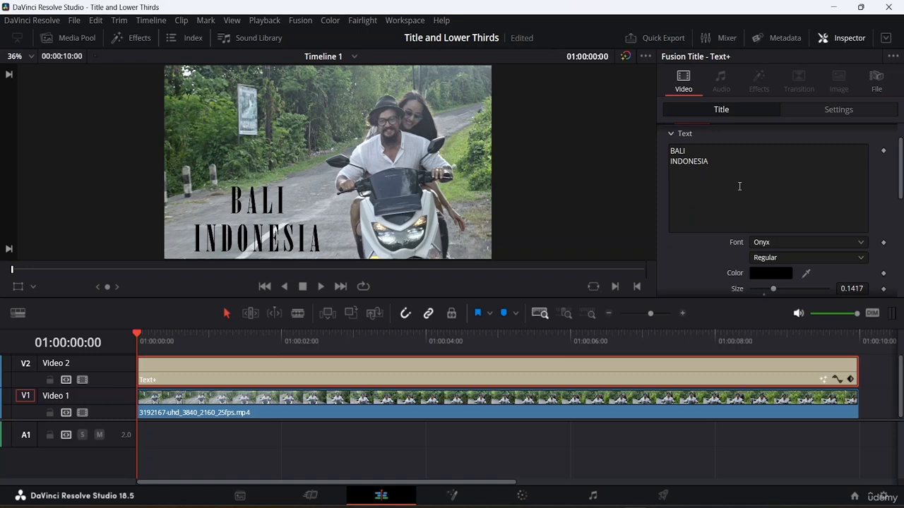
scroll(739, 185, up, 1)
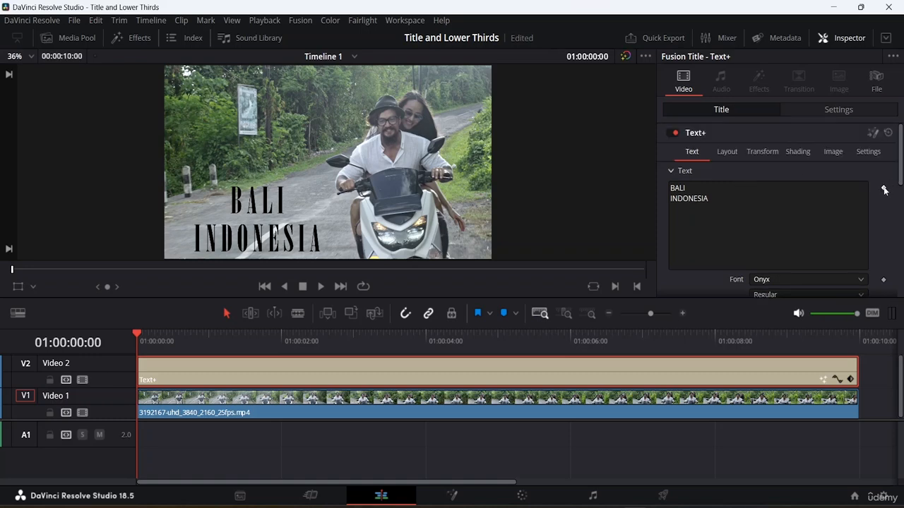
scroll(881, 221, down, 8)
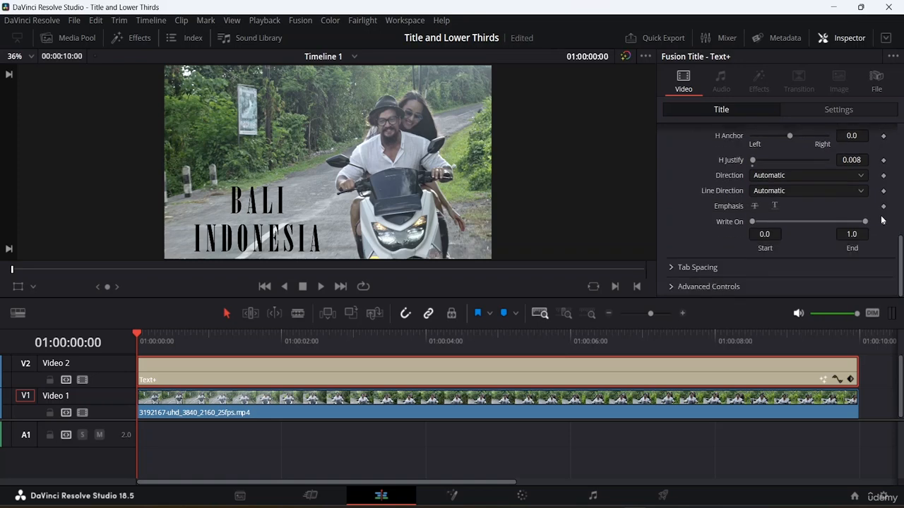
scroll(882, 219, up, 8)
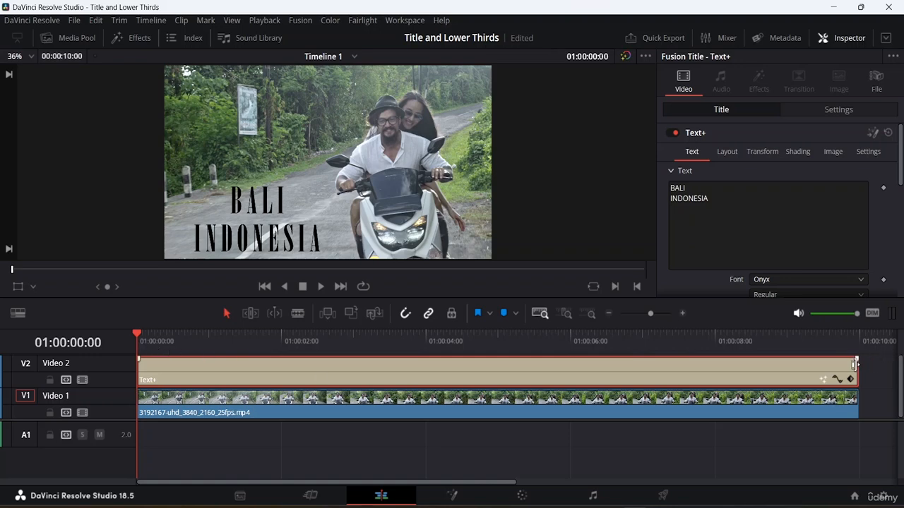
Step: Shorten the Text+ clip on Video 2 to end slightly past the two-second mark, and play back the result
drag(857, 373, 182, 373)
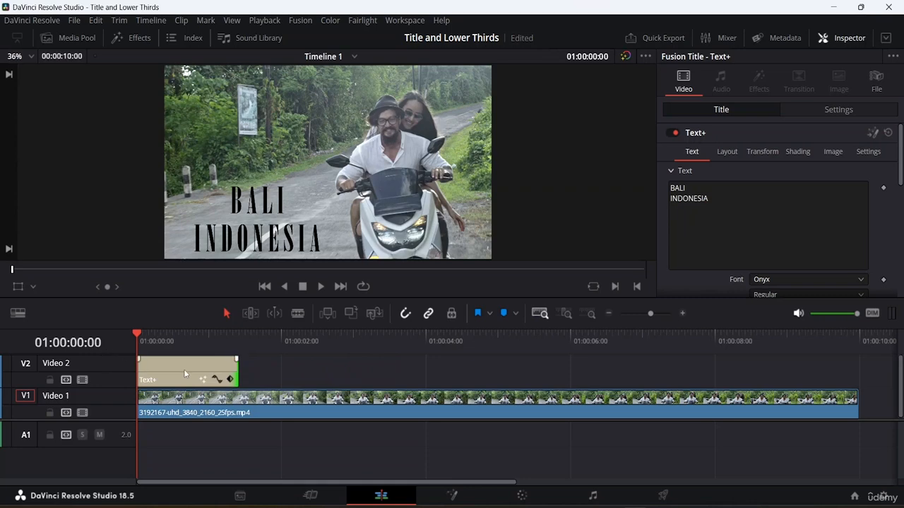
drag(239, 368, 304, 380)
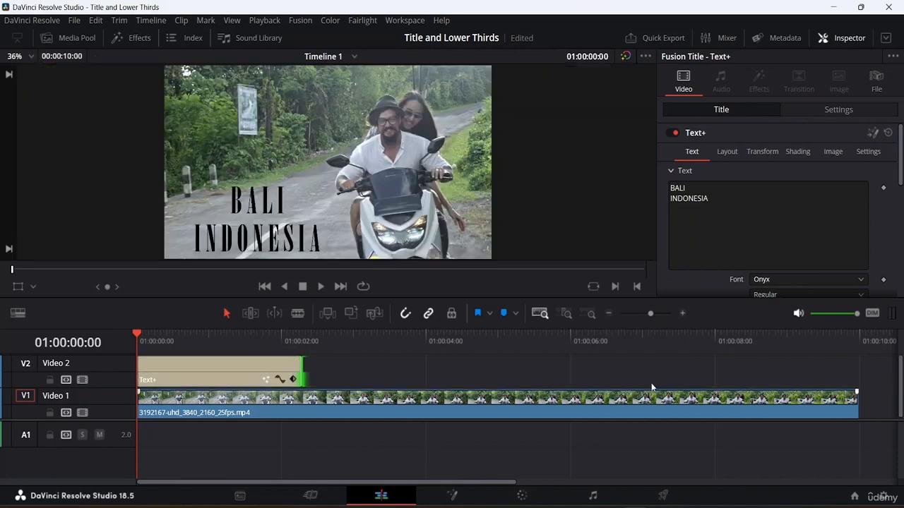
click(529, 399)
key(space)
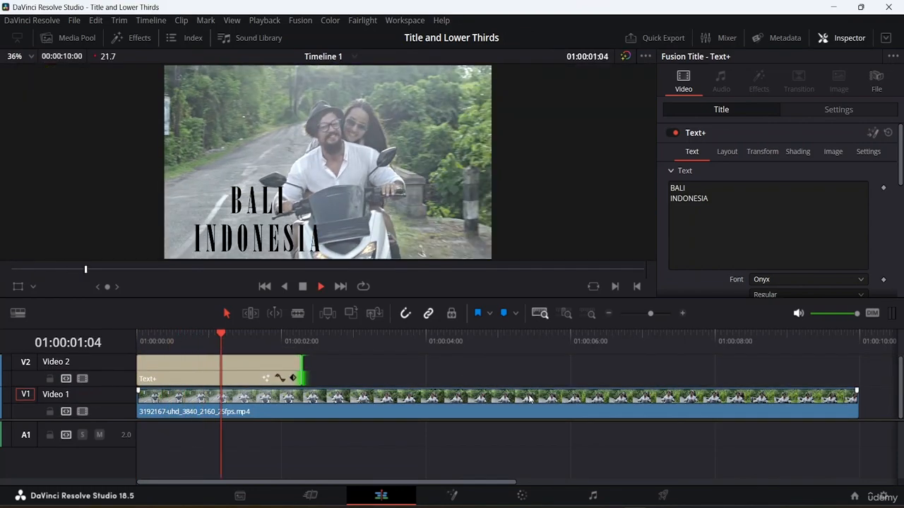
key(space)
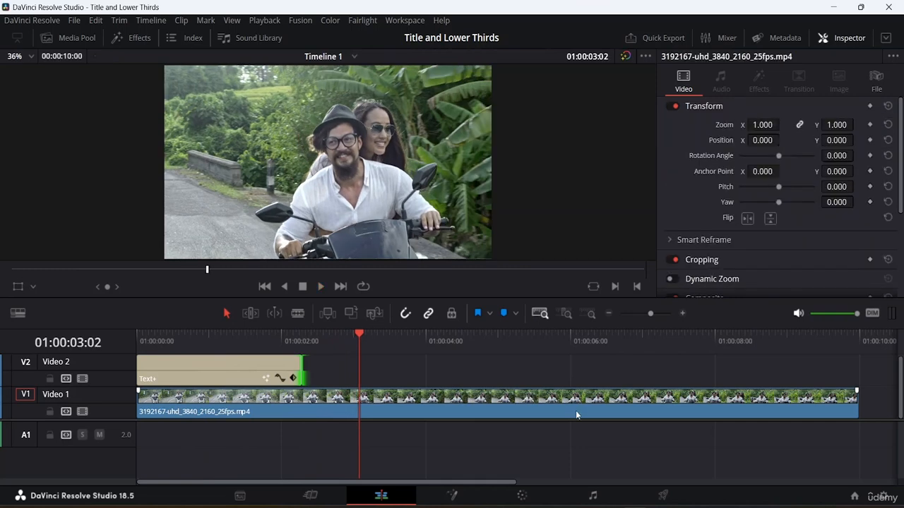
Step: Set the Text+ clip's opacity to 0 and add an opacity keyframe at the timeline start, 01:00:00:00
click(238, 381)
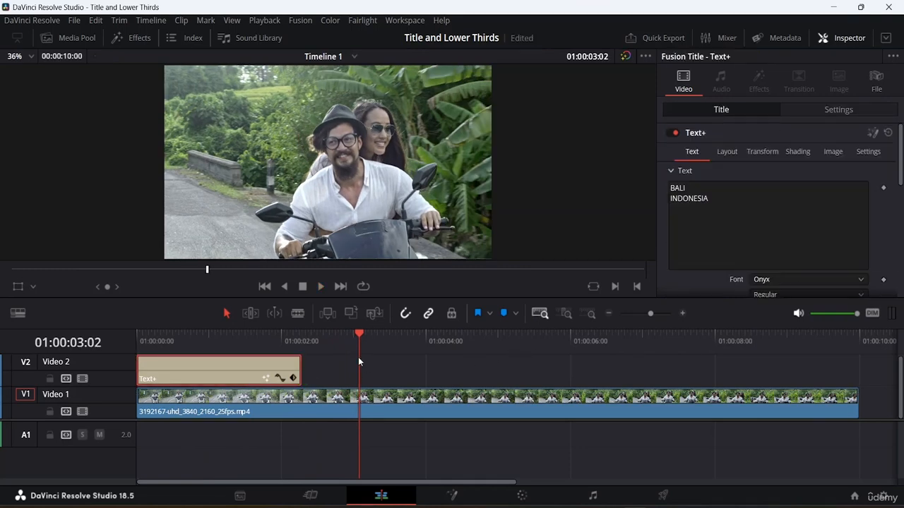
drag(358, 337, 38, 343)
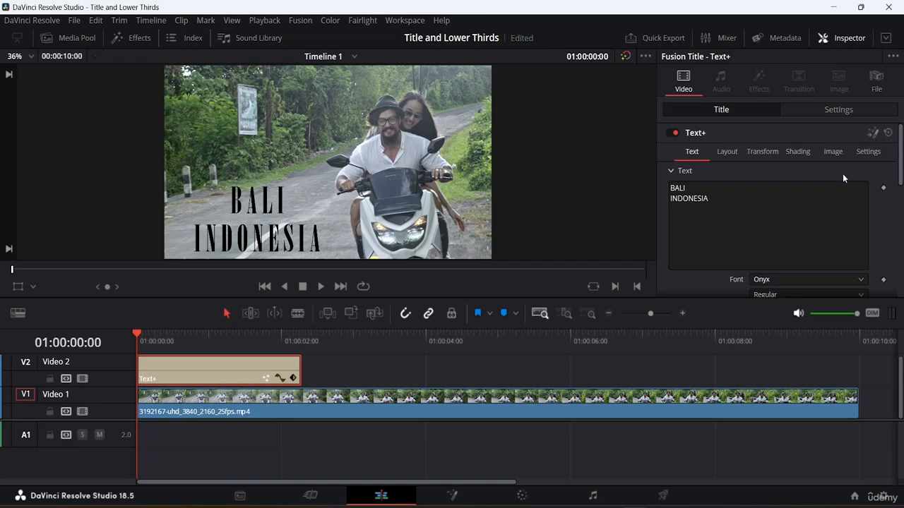
click(842, 114)
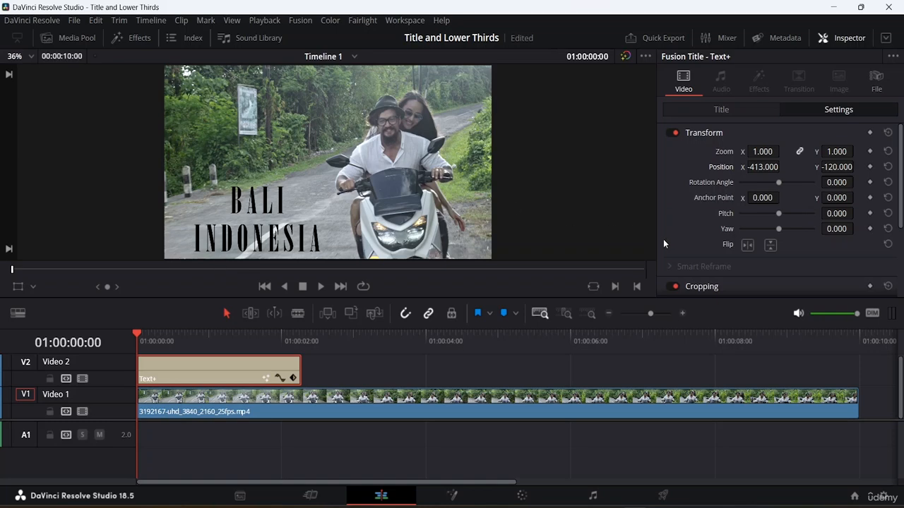
scroll(741, 176, down, 3)
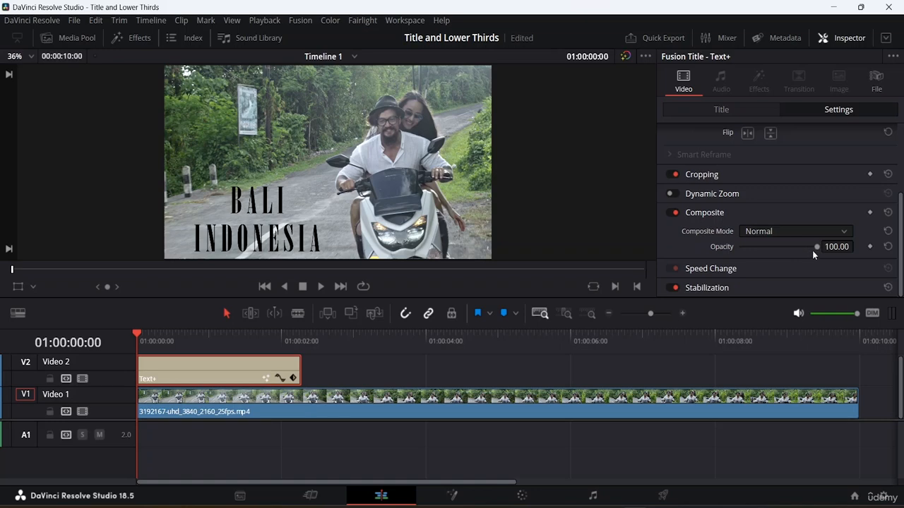
drag(816, 246, 410, 257)
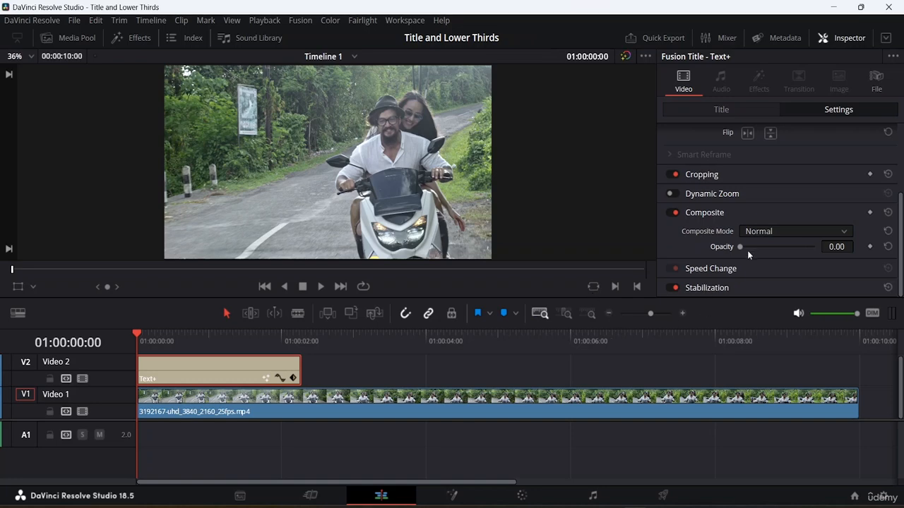
click(870, 247)
Step: Set the title's opacity to 100 at 01:00:00:05 as the second keyframe of the fade-in
drag(137, 329, 140, 332)
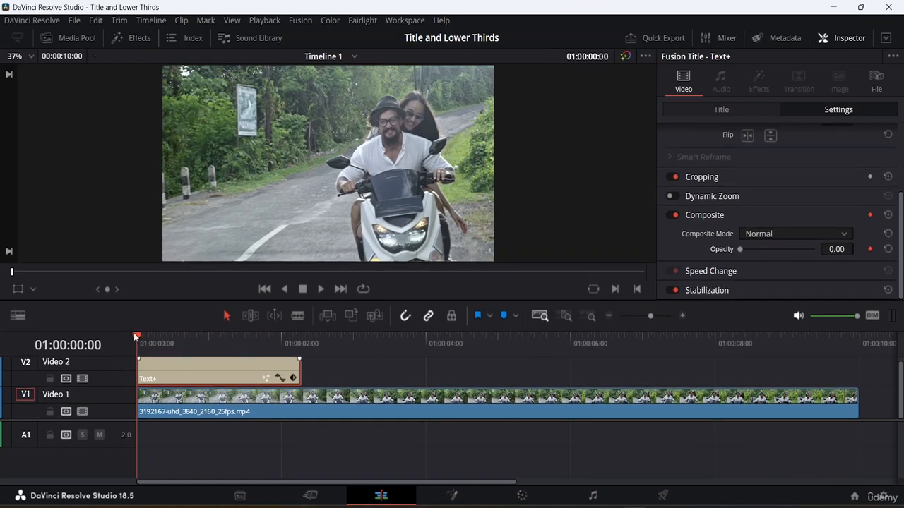
mouse_move(146, 341)
mouse_down()
mouse_move(158, 336)
mouse_move(140, 338)
mouse_move(151, 338)
mouse_up()
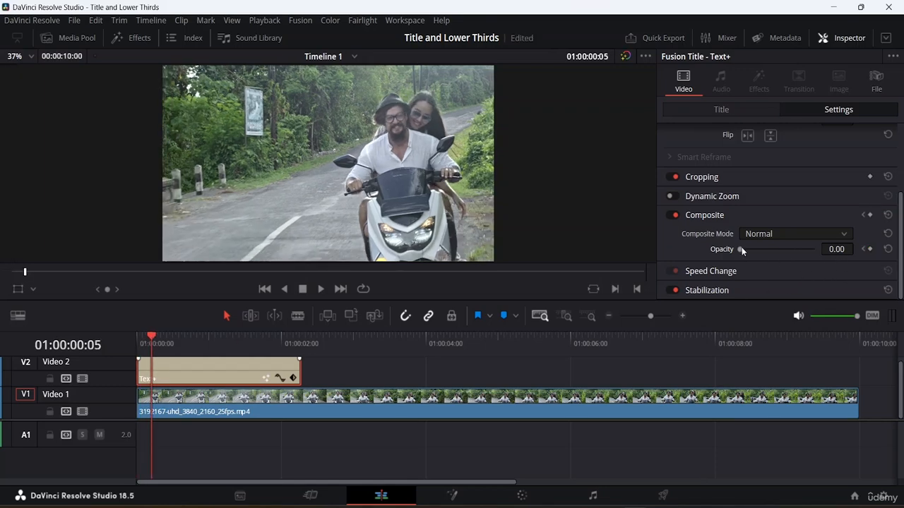
drag(741, 249, 898, 255)
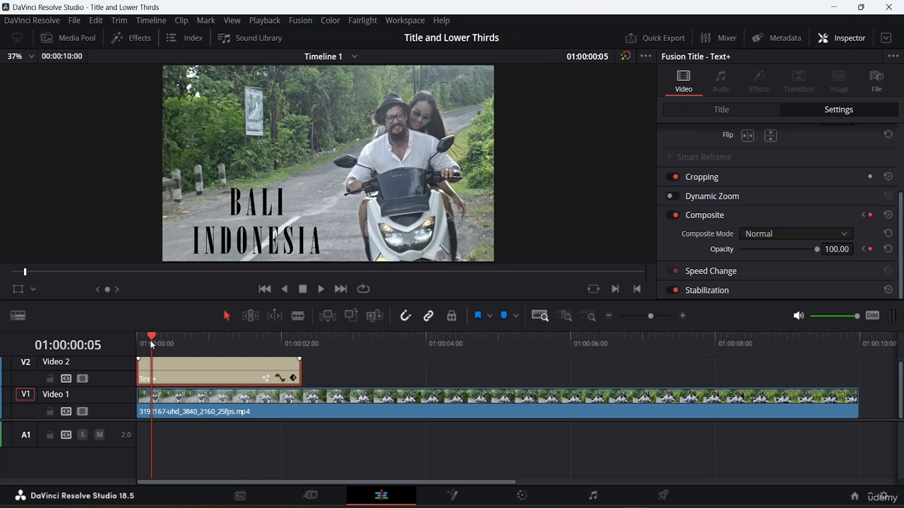
Step: Play back the title's fade-in repeatedly from the timeline start and step between its two opacity keyframes
drag(150, 344, 51, 343)
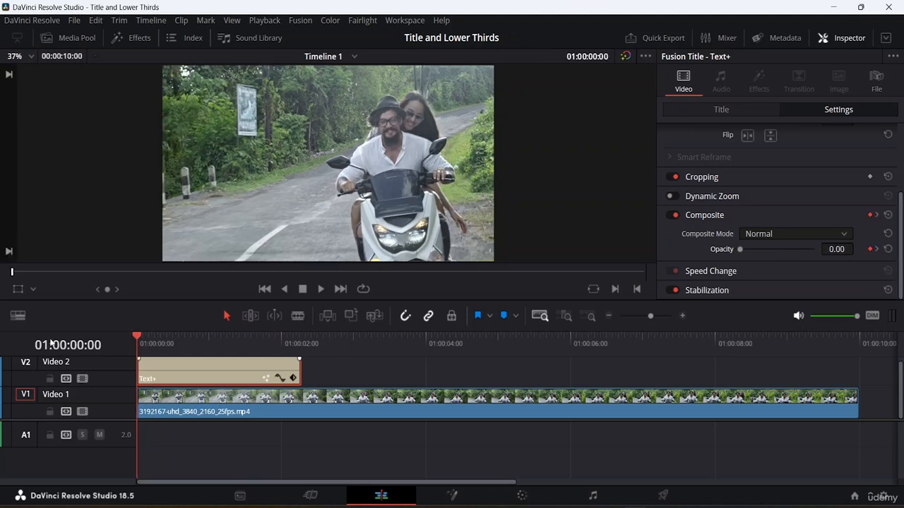
key(space)
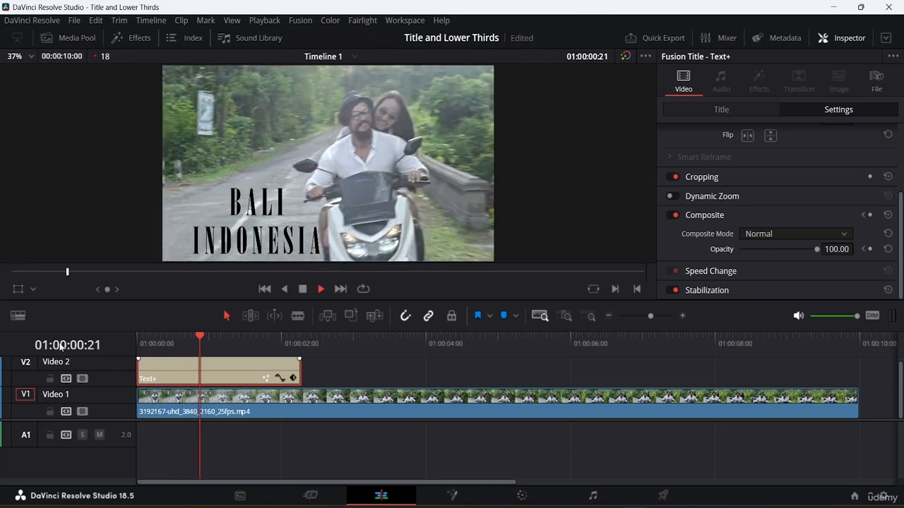
key(space)
key(Home)
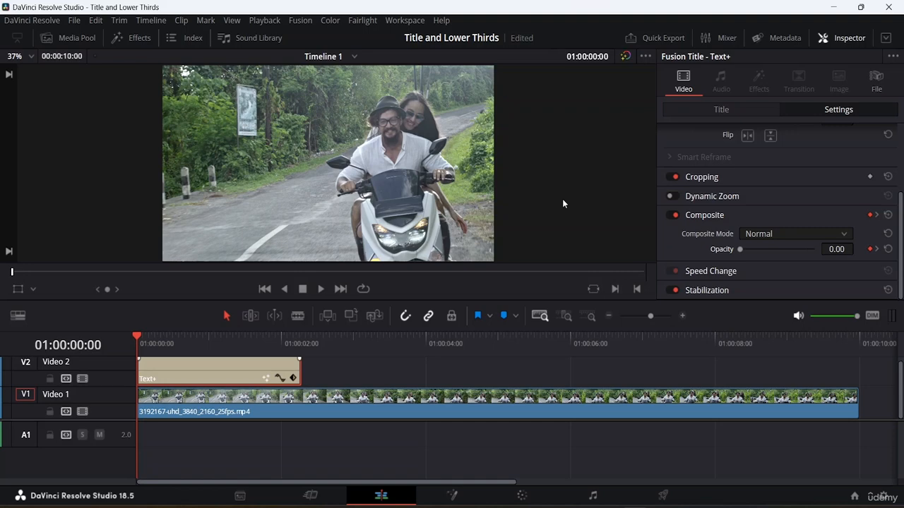
key(space)
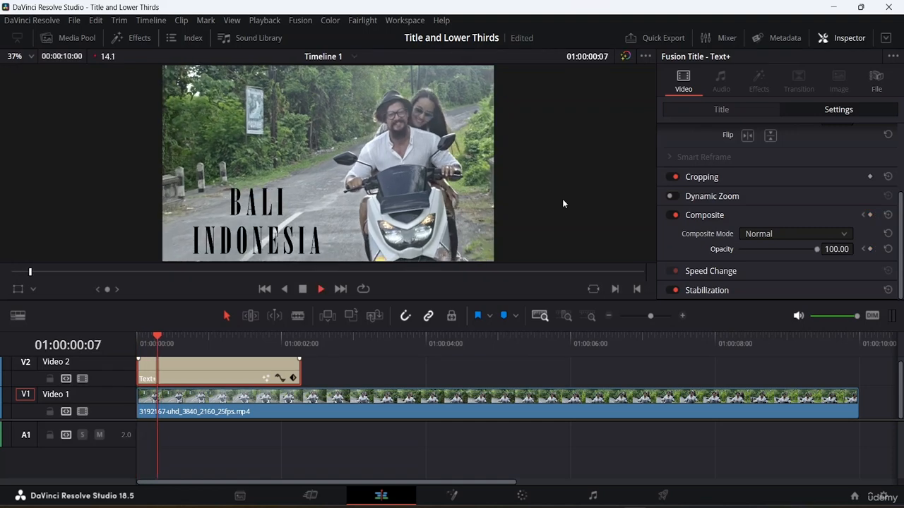
key(space)
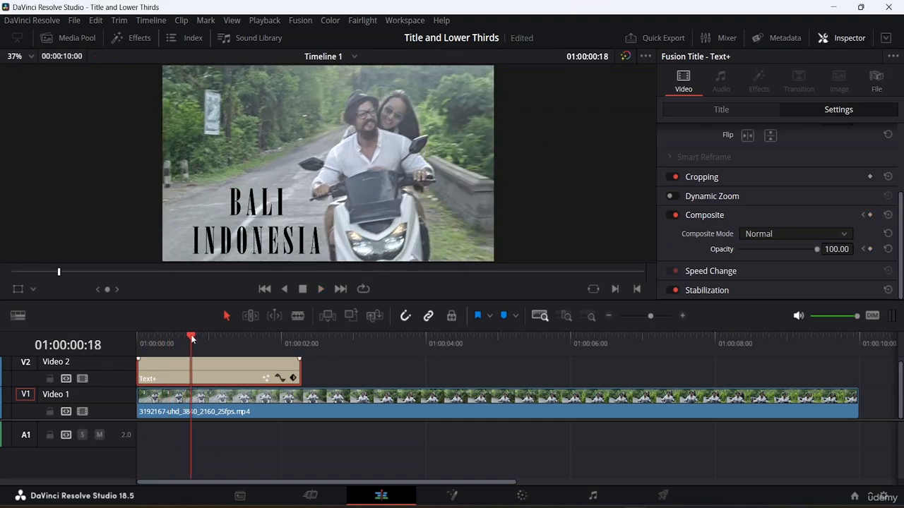
key(Home)
key(space)
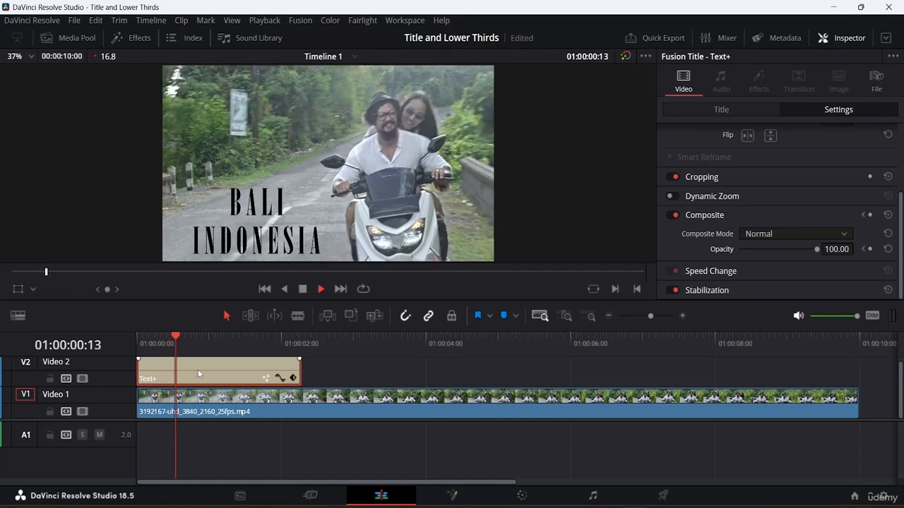
key(space)
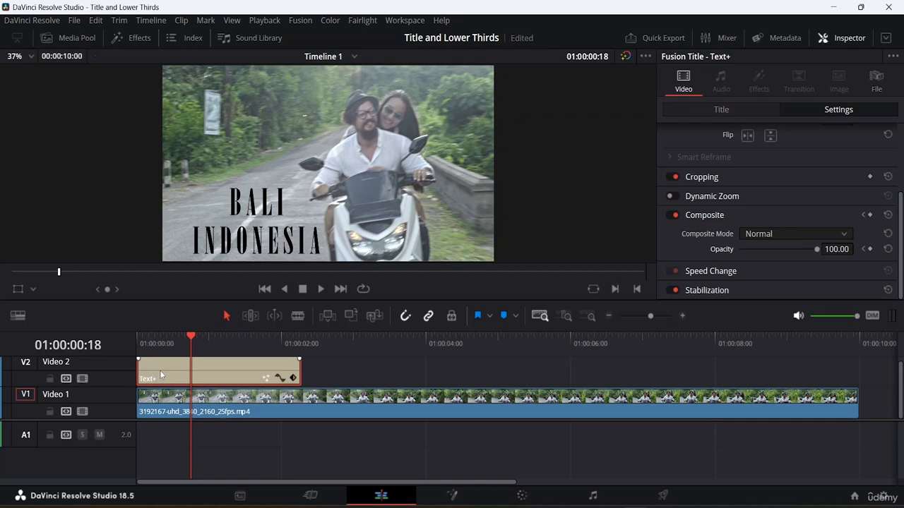
click(863, 251)
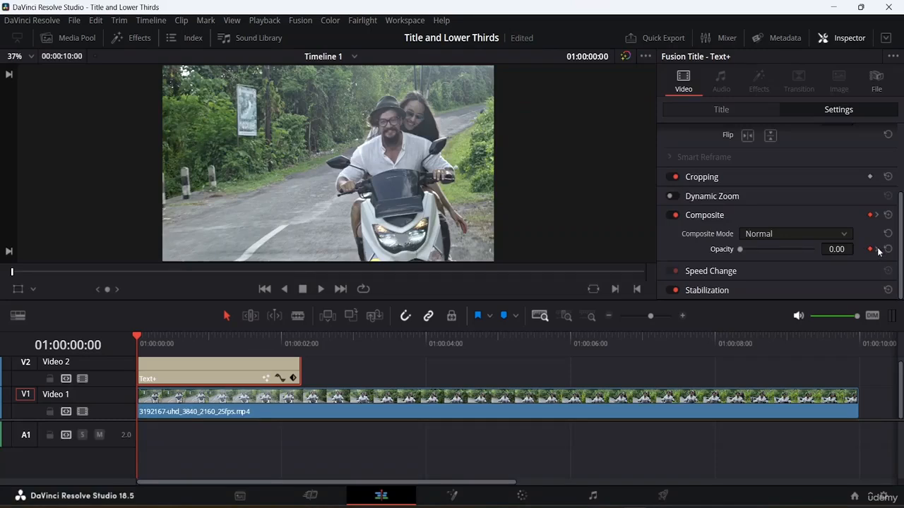
click(878, 250)
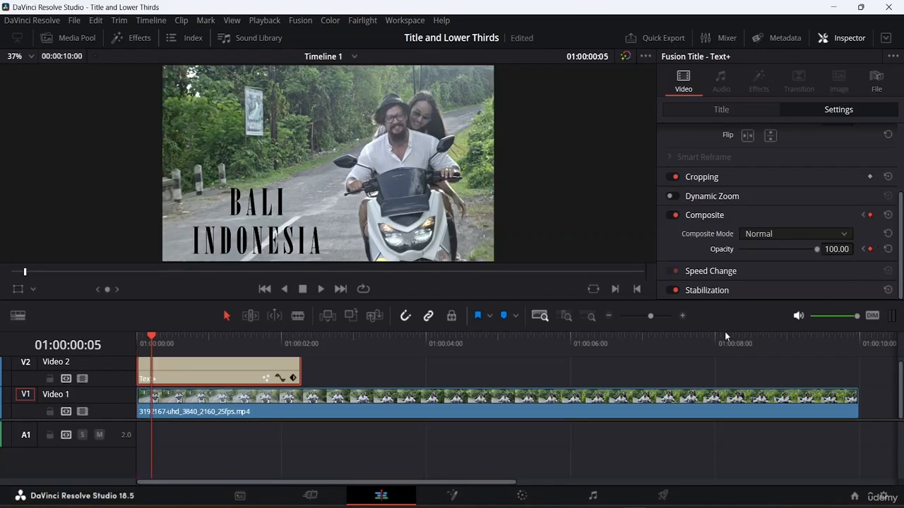
Step: Enlarge the timeline area, increase the height of the Video 2 track, and return the playhead to 01:00:00:00
scroll(221, 377, up, 1)
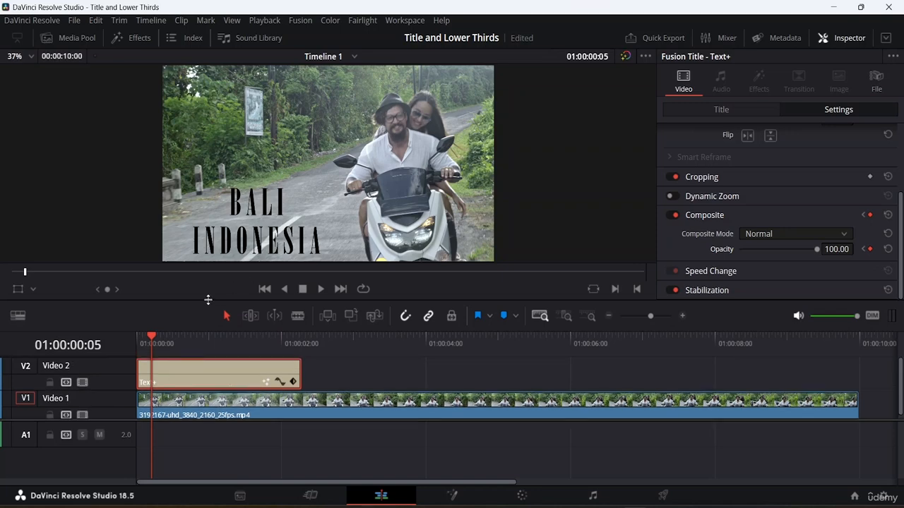
drag(207, 299, 218, 66)
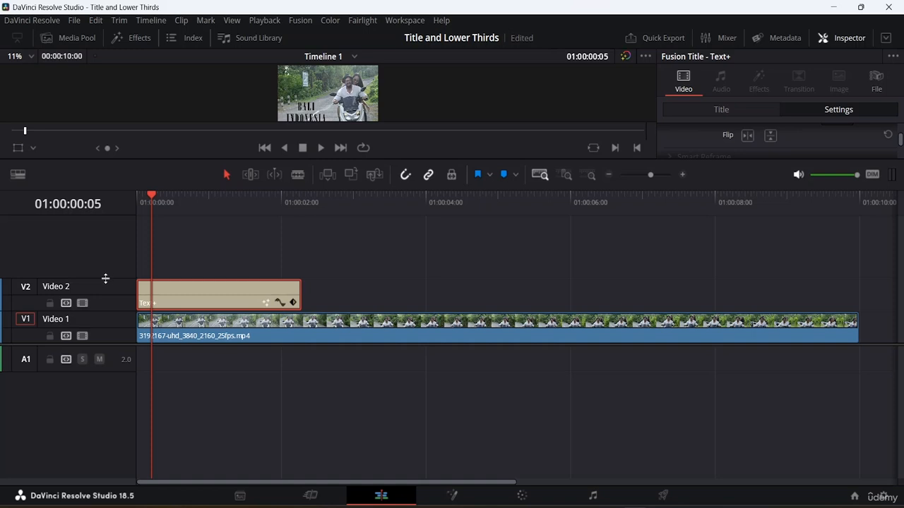
drag(106, 278, 105, 222)
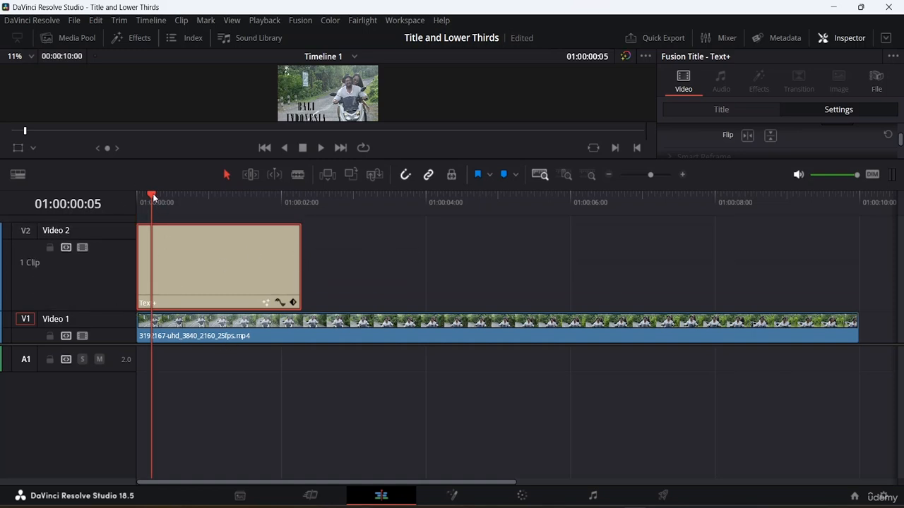
drag(153, 197, 103, 233)
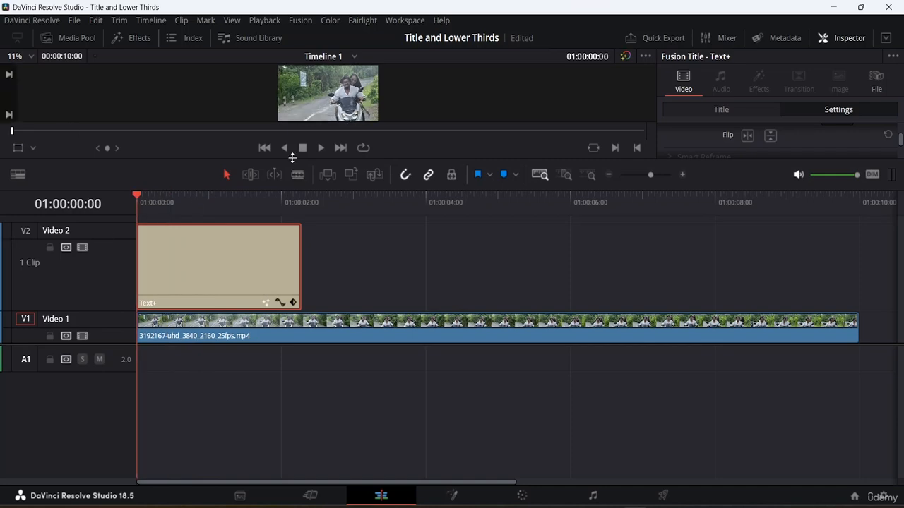
drag(212, 157, 293, 108)
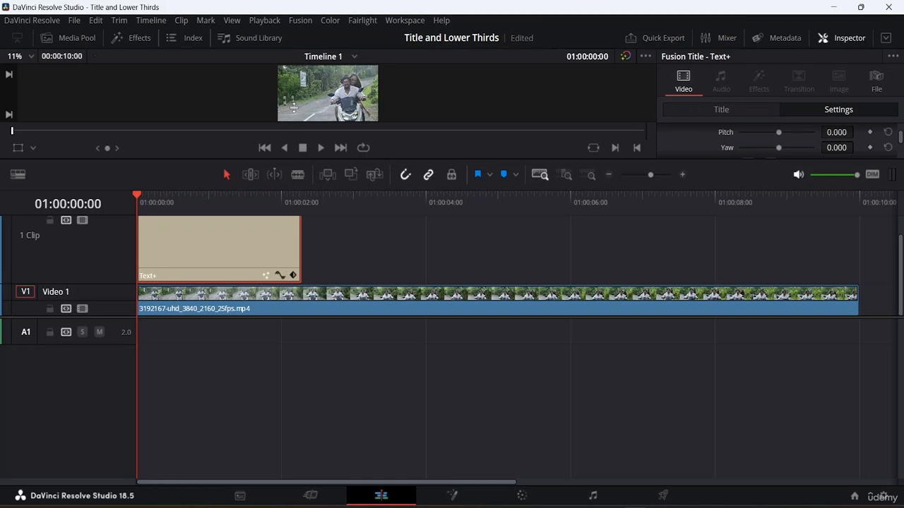
Step: Reduce the height of the Video 2 track and shrink the timeline area to enlarge the viewer
scroll(116, 247, up, 1)
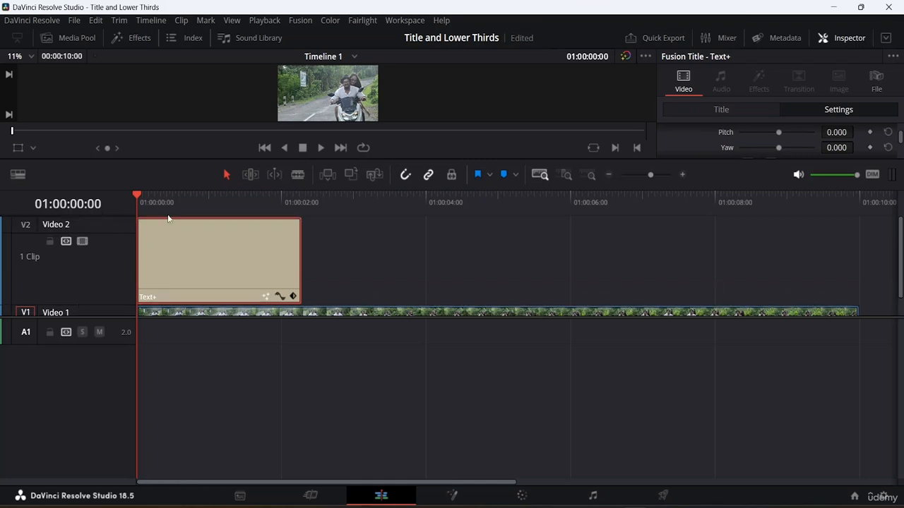
double_click(101, 224)
drag(110, 218, 107, 275)
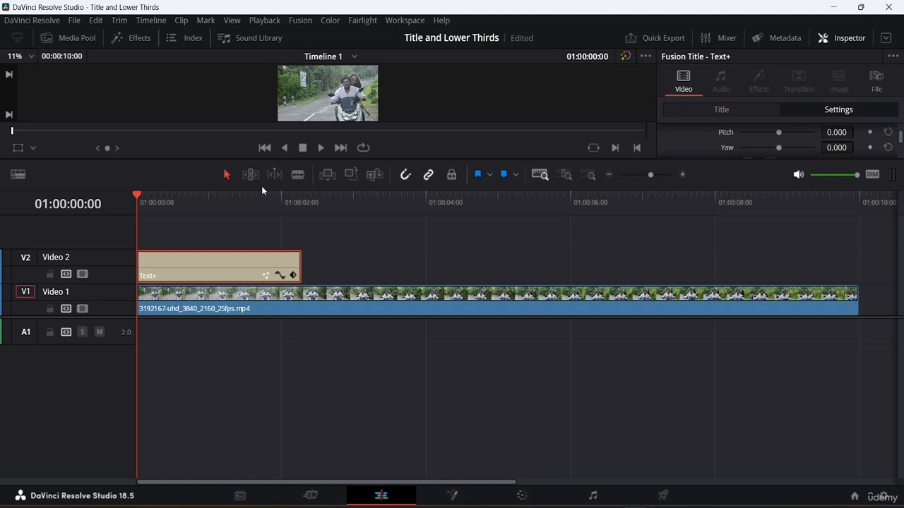
drag(263, 198, 265, 296)
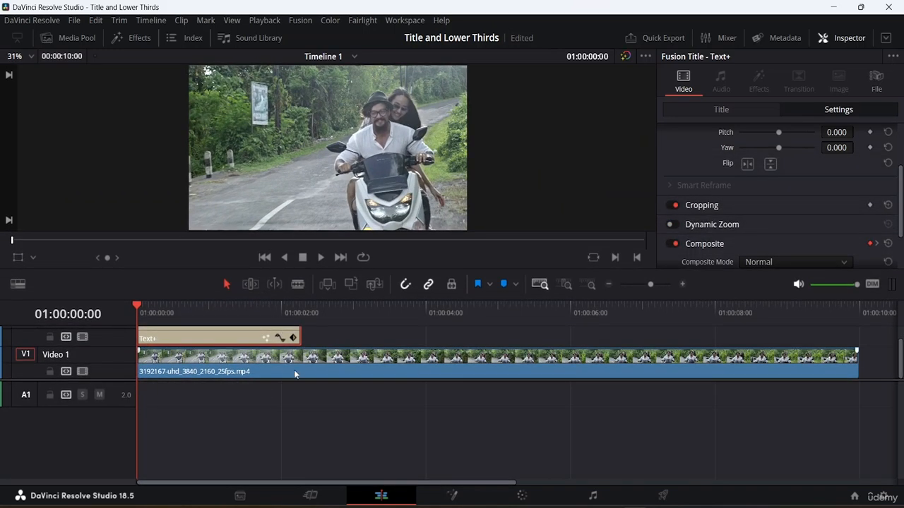
scroll(282, 361, up, 1)
scroll(282, 360, down, 1)
scroll(282, 365, up, 1)
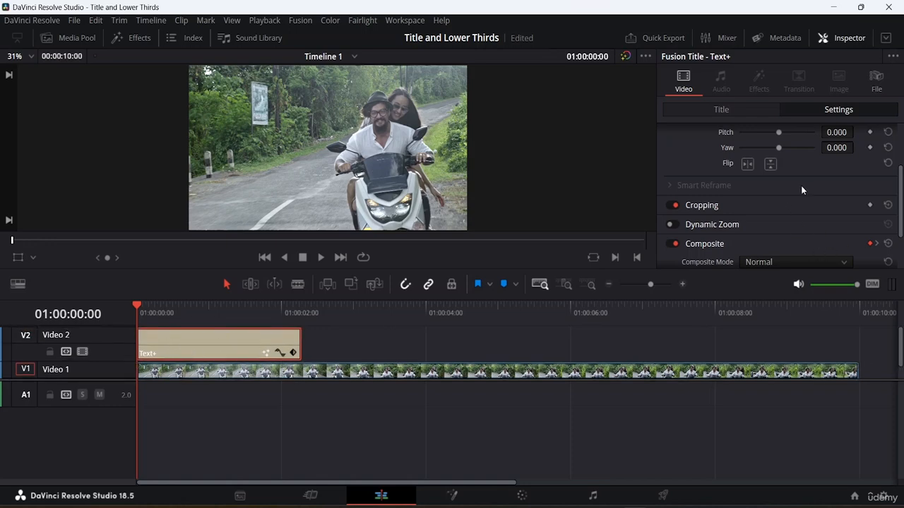
Step: Play back the title's fade-in and place the playhead at 01:00:01:06
key(space)
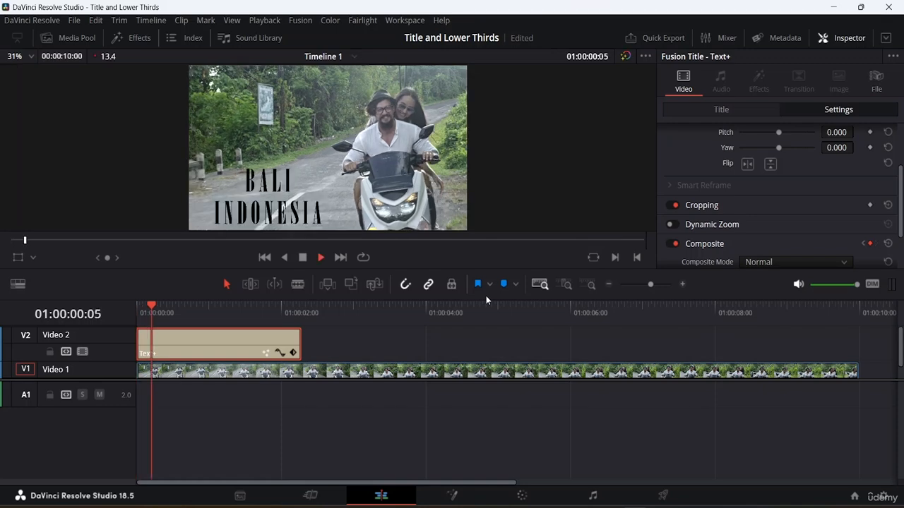
key(space)
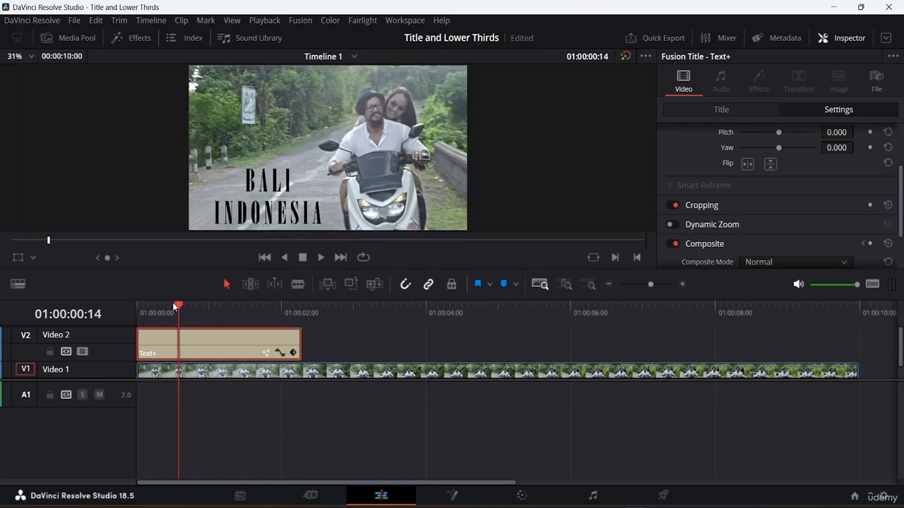
drag(177, 305, 227, 319)
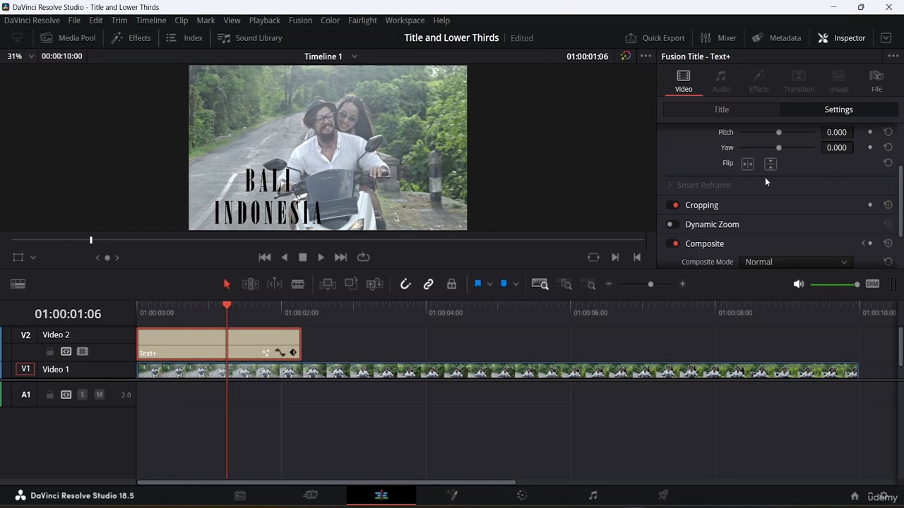
Step: Try the title's pitch at -1.500 and 1.500, and reset it to its default
scroll(813, 166, up, 3)
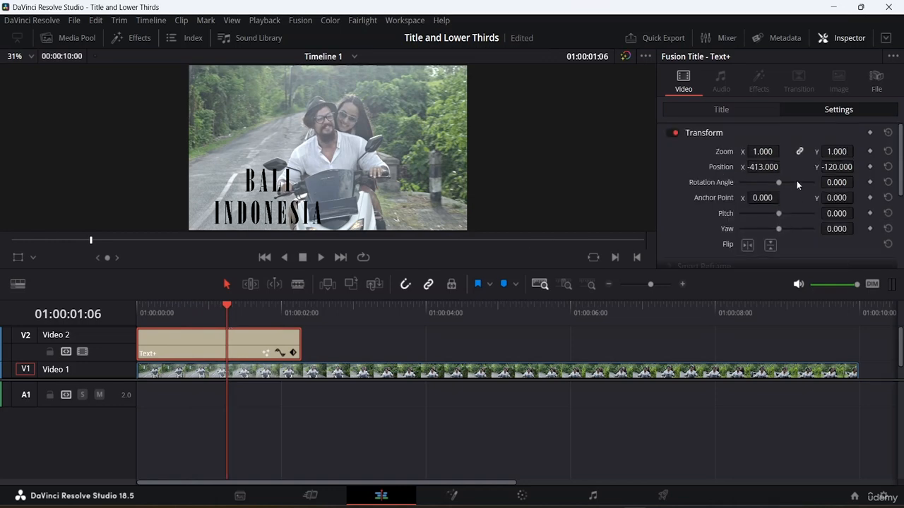
drag(779, 215, 665, 235)
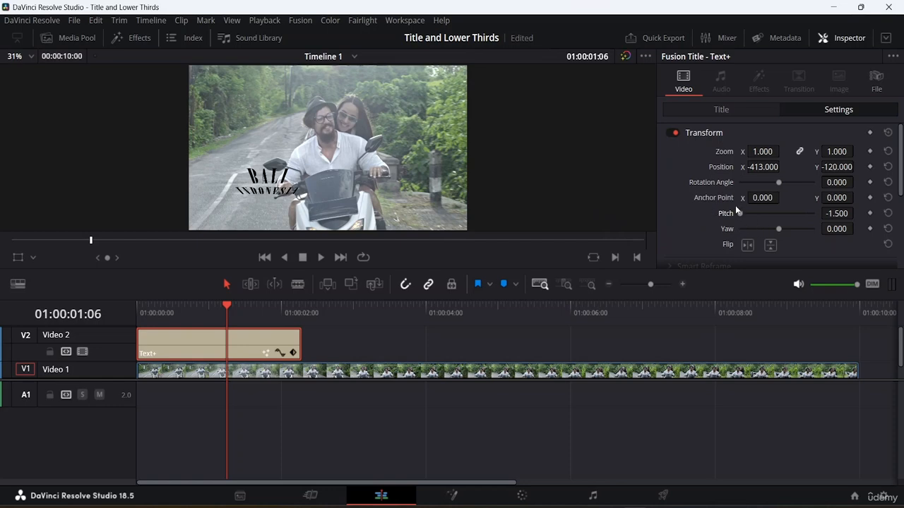
drag(737, 210, 847, 216)
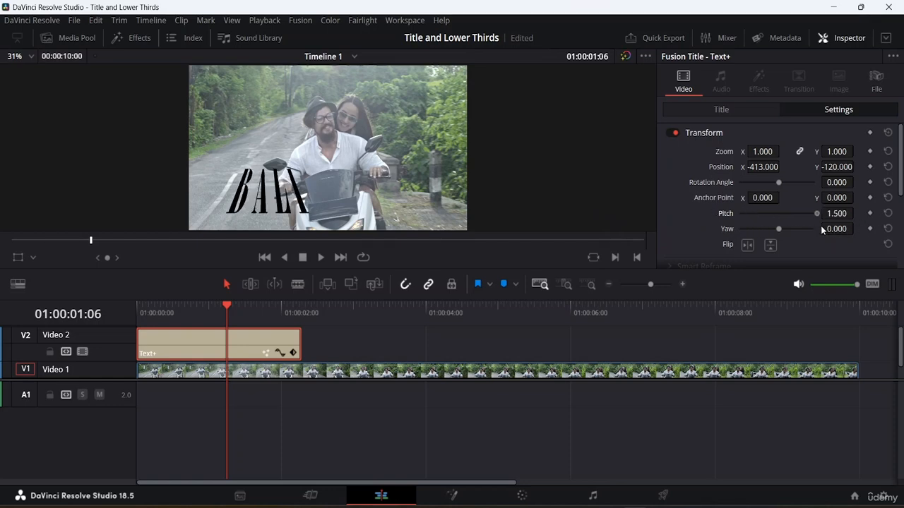
click(772, 213)
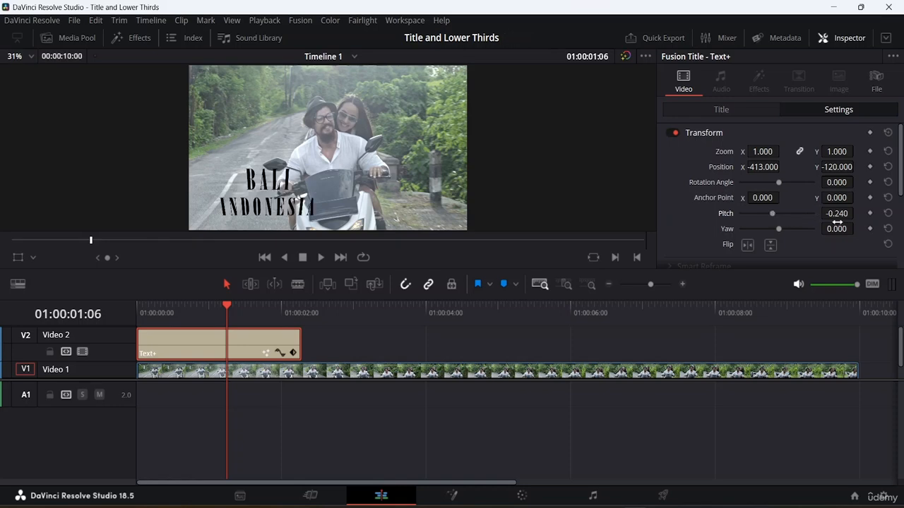
click(888, 214)
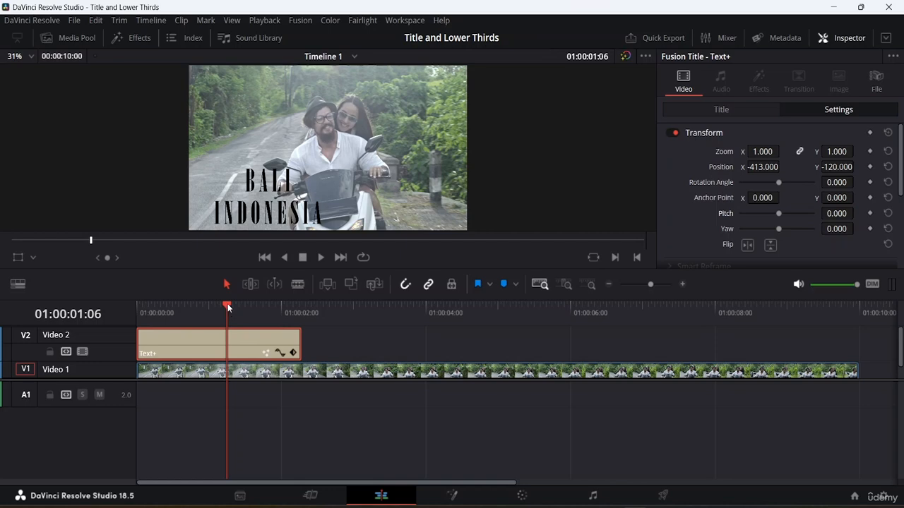
Step: Animate the title's pitch with keyframes at 0.000 on 01:00:01:10 and 1.473 on 01:00:01:21
mouse_move(226, 304)
mouse_down()
mouse_move(239, 303)
mouse_move(212, 306)
mouse_move(238, 312)
mouse_up()
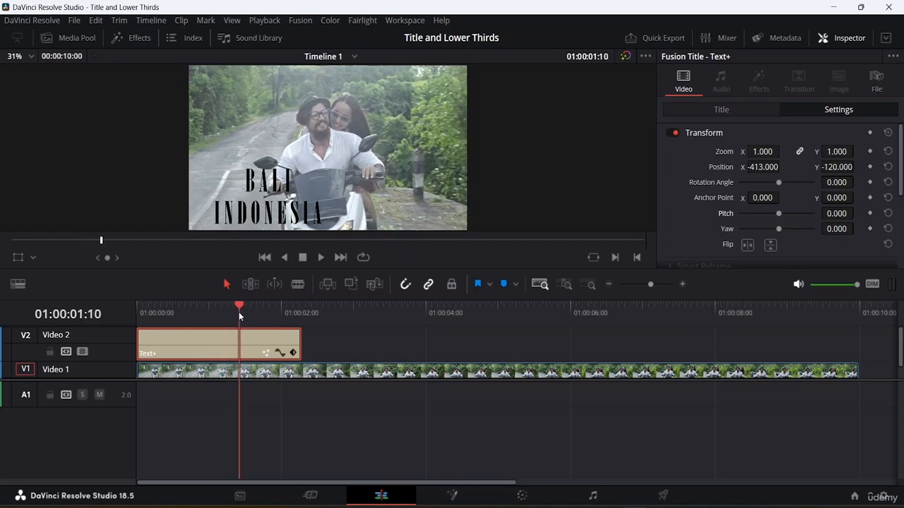
click(869, 214)
drag(240, 305, 272, 312)
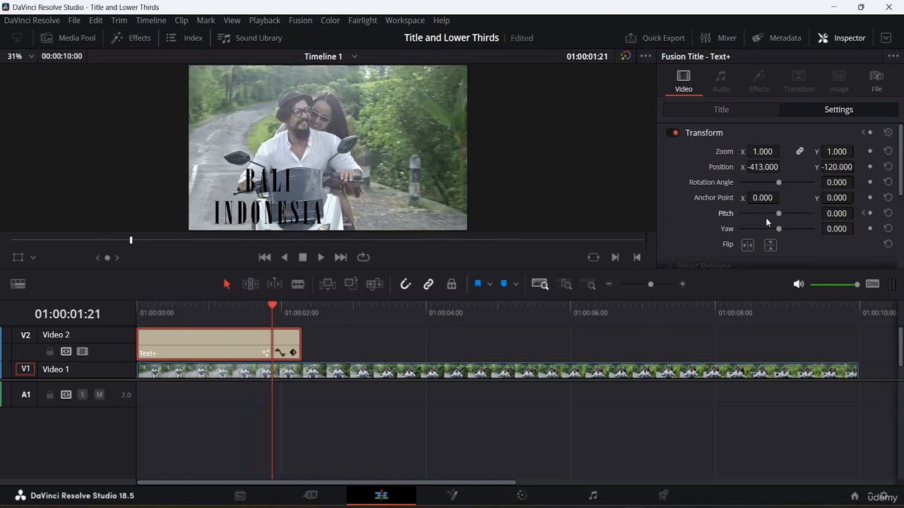
drag(777, 211, 817, 214)
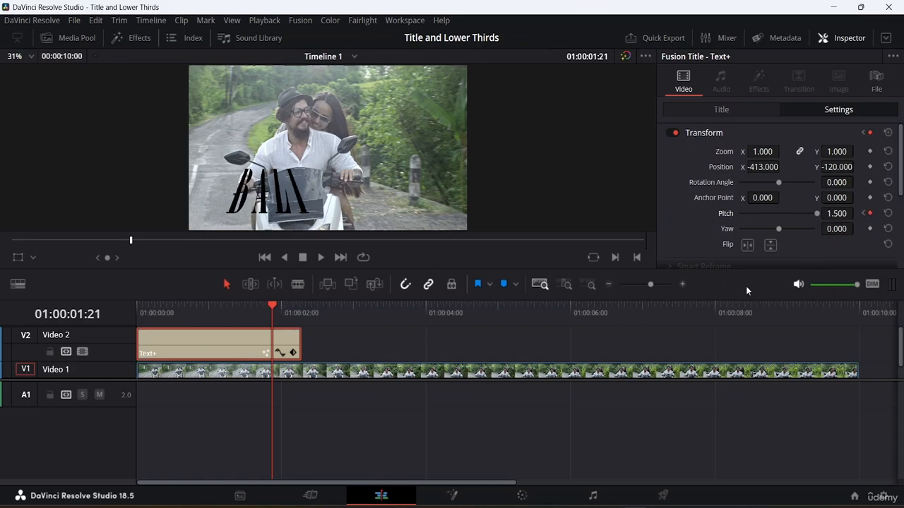
scroll(793, 180, down, 4)
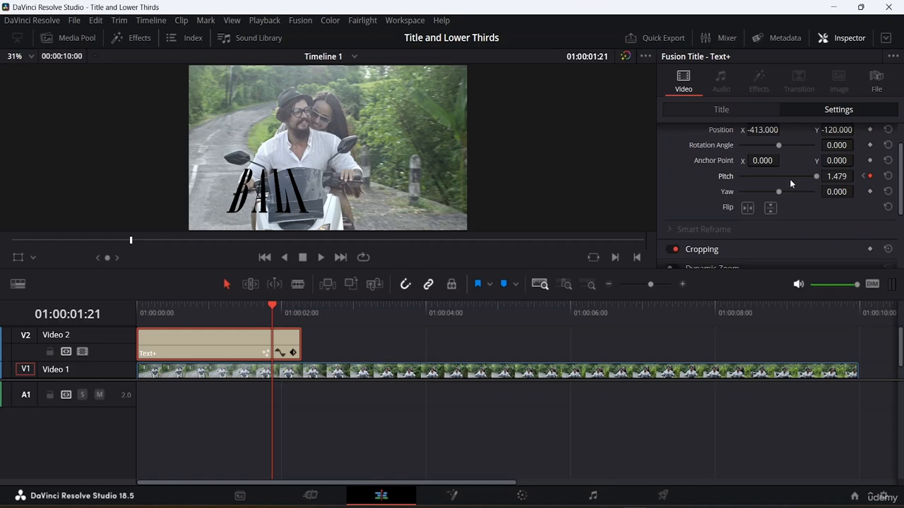
scroll(711, 237, down, 6)
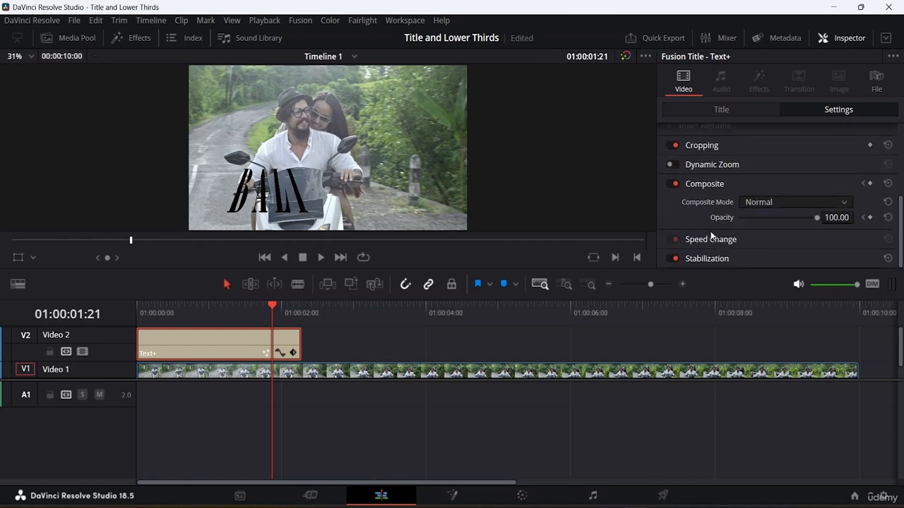
scroll(758, 180, up, 8)
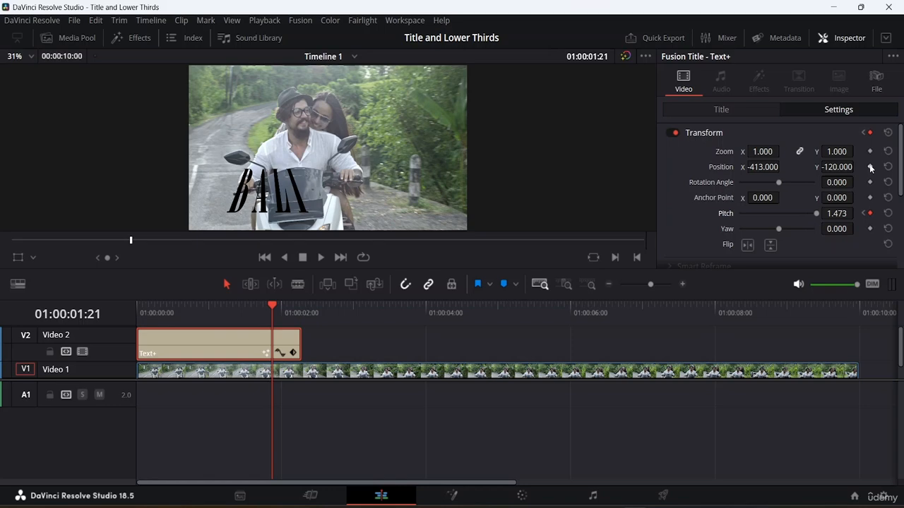
Step: Add a position keyframe to the title at 01:00:01:21, save, and undo a trial lowering of its Y position
click(869, 168)
key(ctrl+s)
mouse_move(838, 166)
mouse_down()
mouse_move(787, 166)
mouse_move(839, 166)
mouse_up()
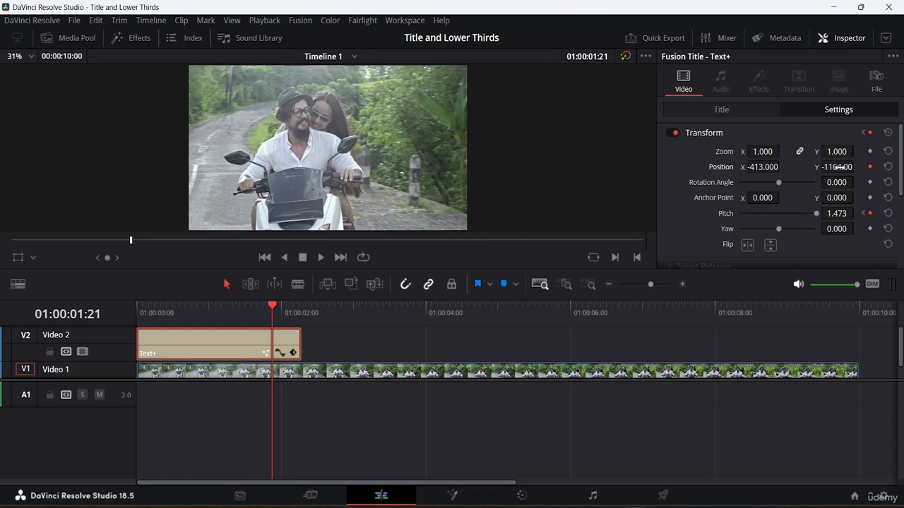
key(ctrl+z)
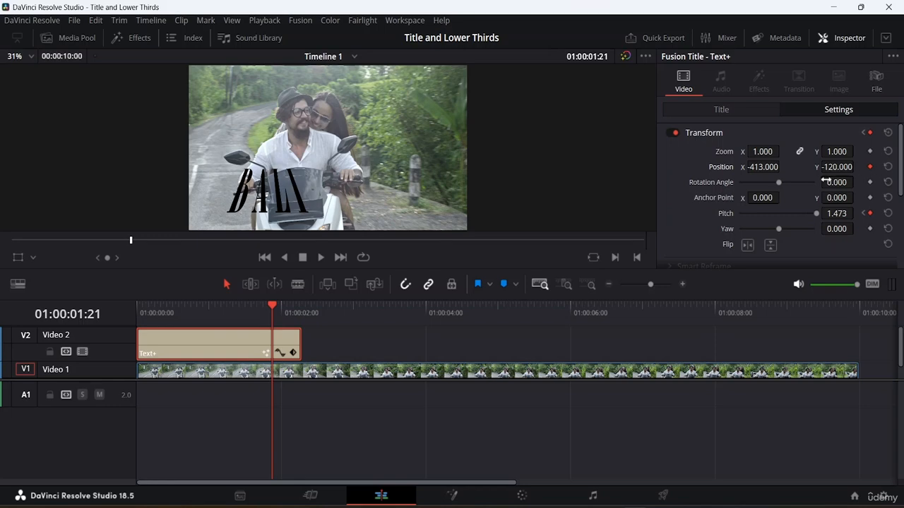
Step: Keyframe the title's Y position at -146.000 on 01:00:02:07 and at -959.400 on 01:00:02:06
drag(272, 304, 297, 307)
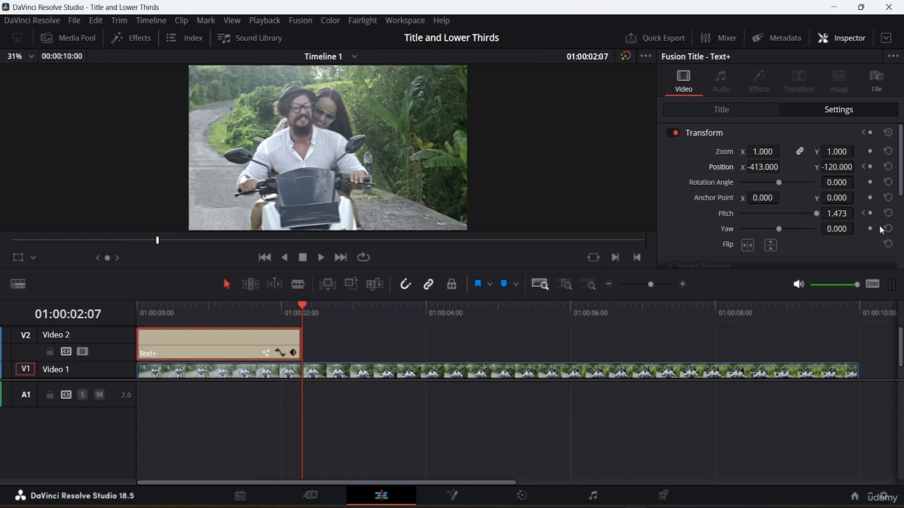
drag(851, 168, 837, 170)
mouse_move(303, 305)
mouse_down()
mouse_move(270, 304)
mouse_move(294, 309)
mouse_up()
click(299, 306)
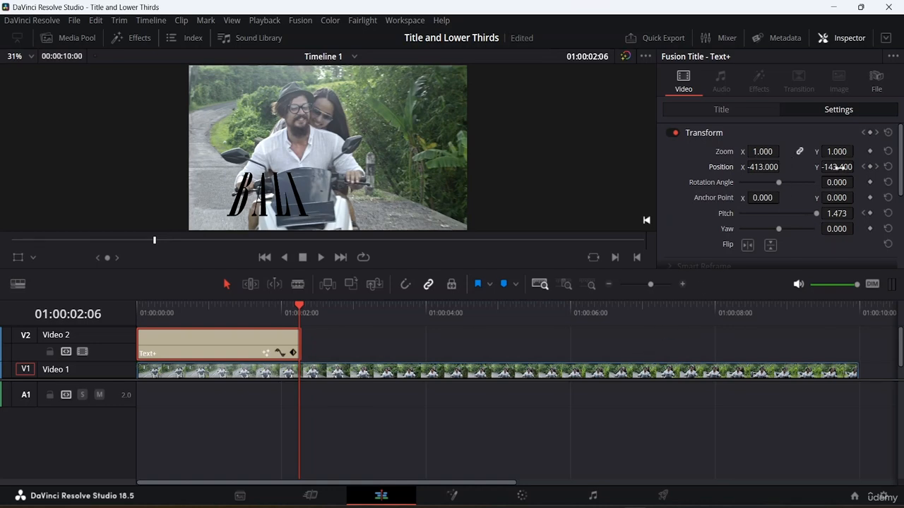
drag(839, 167, 262, 168)
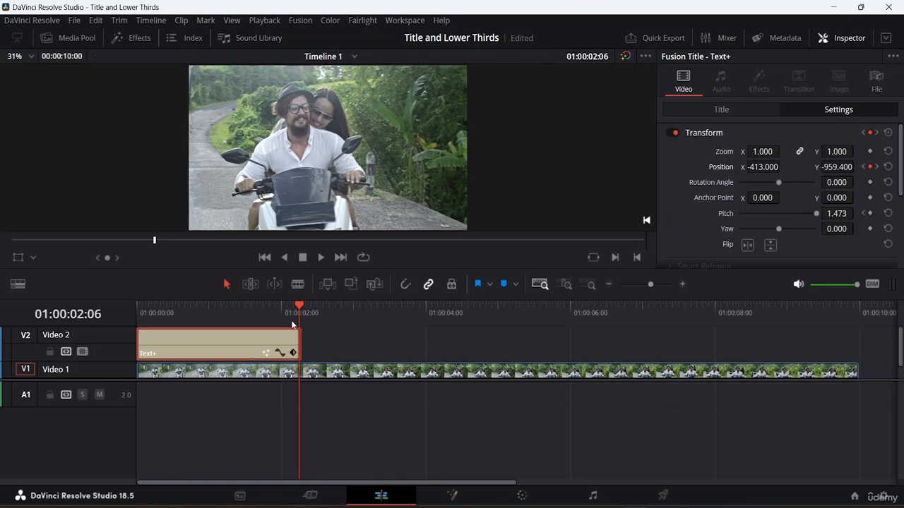
Step: Play back the title animation twice from the timeline start to check its fade-in, tilt and exit
drag(297, 311, 2, 319)
key(space)
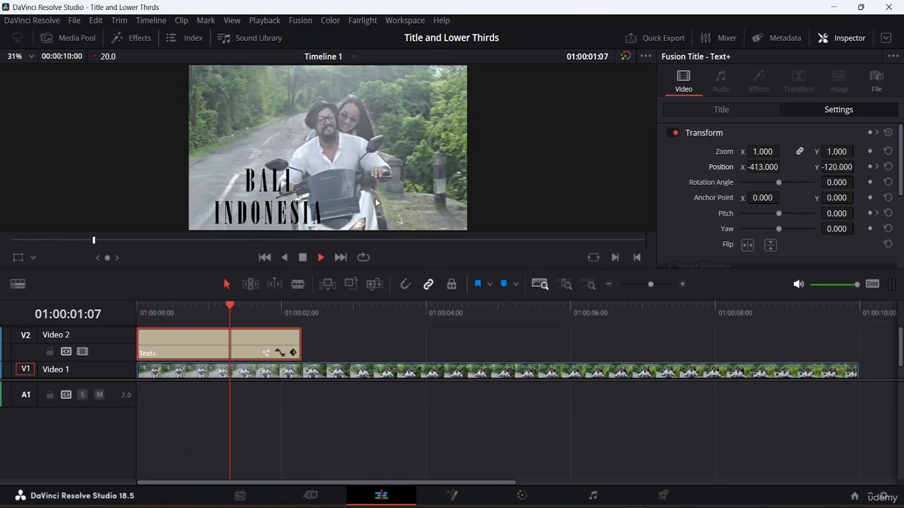
key(space)
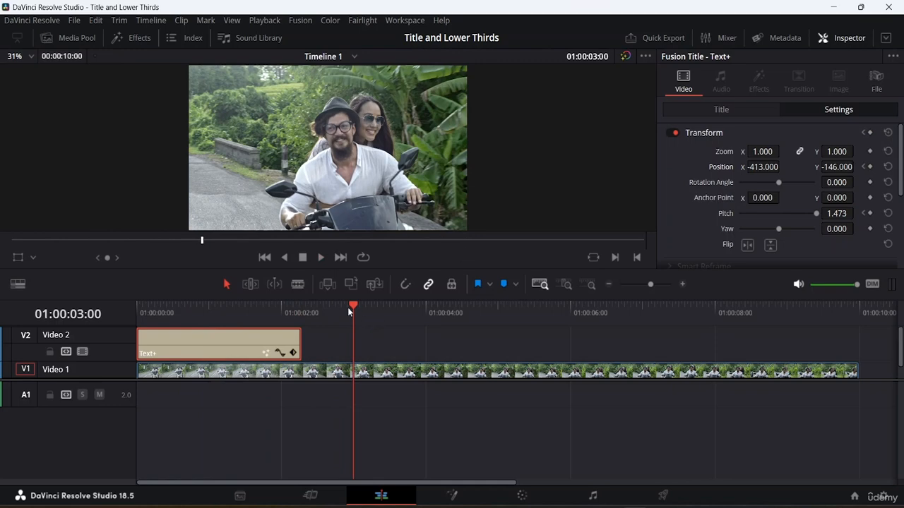
drag(348, 307, 14, 303)
key(space)
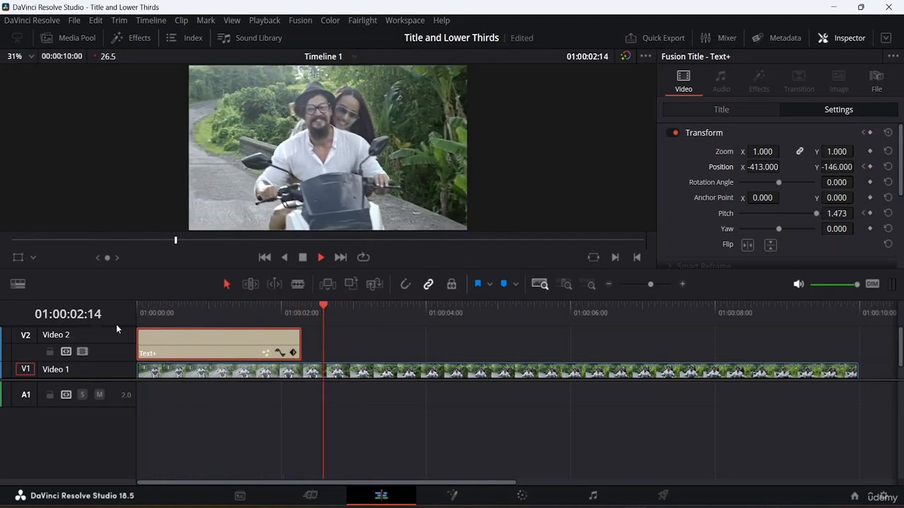
key(space)
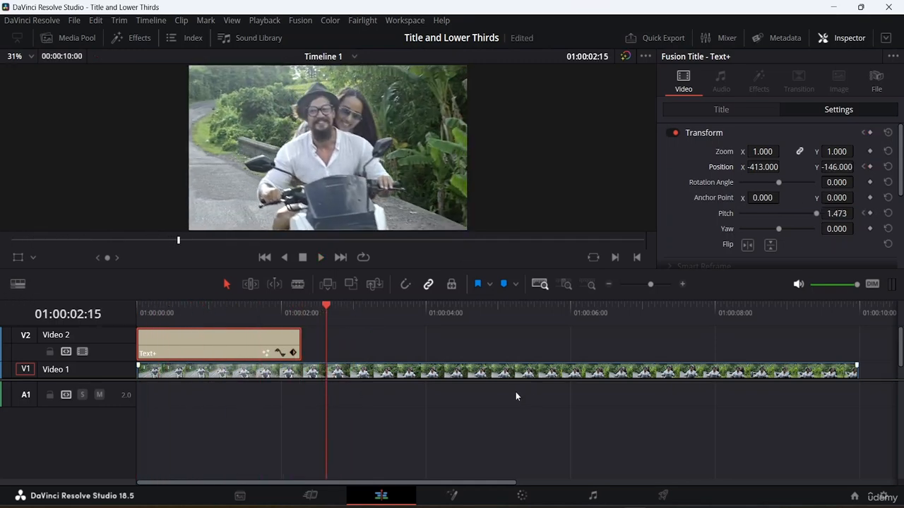
Step: Set the scooter clip's zoom to 1.220 and its X position to -189.000 at the timeline start
scroll(396, 373, down, 1)
click(391, 358)
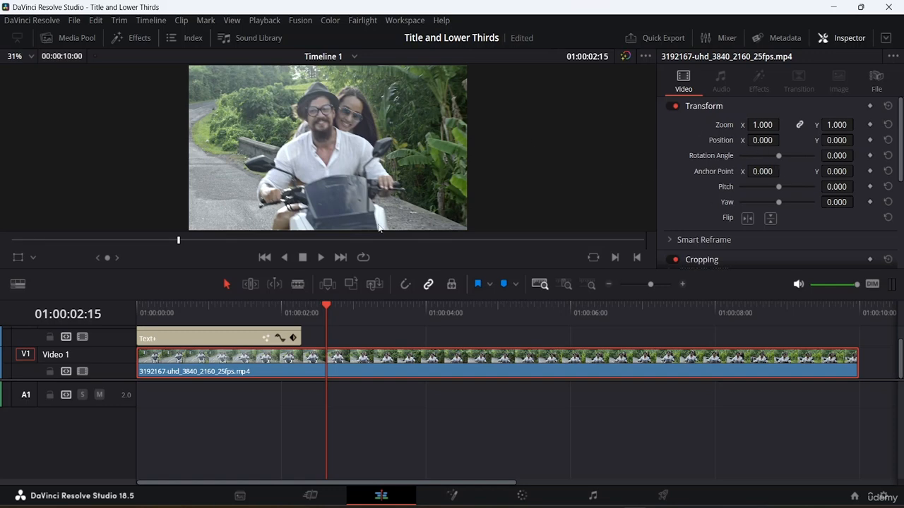
drag(324, 305, 77, 329)
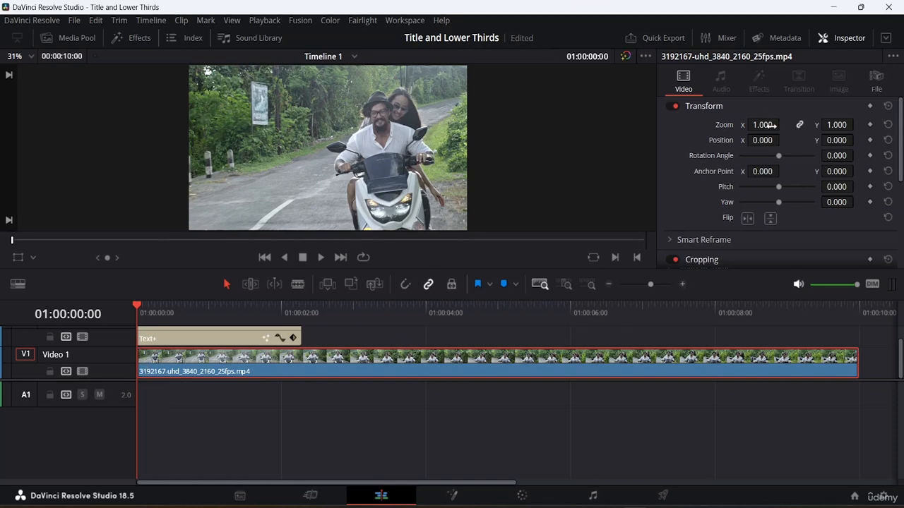
mouse_move(770, 125)
mouse_down()
mouse_move(756, 125)
mouse_move(790, 125)
mouse_move(768, 125)
mouse_up()
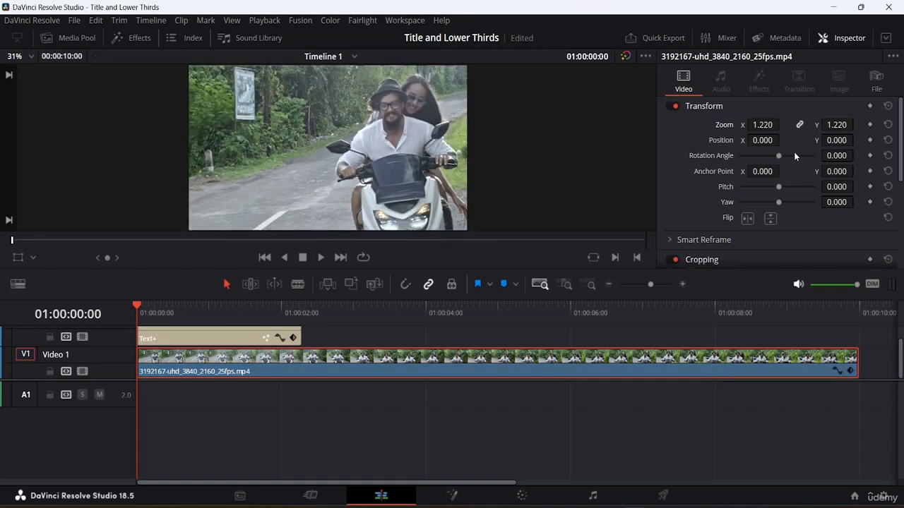
drag(761, 140, 724, 139)
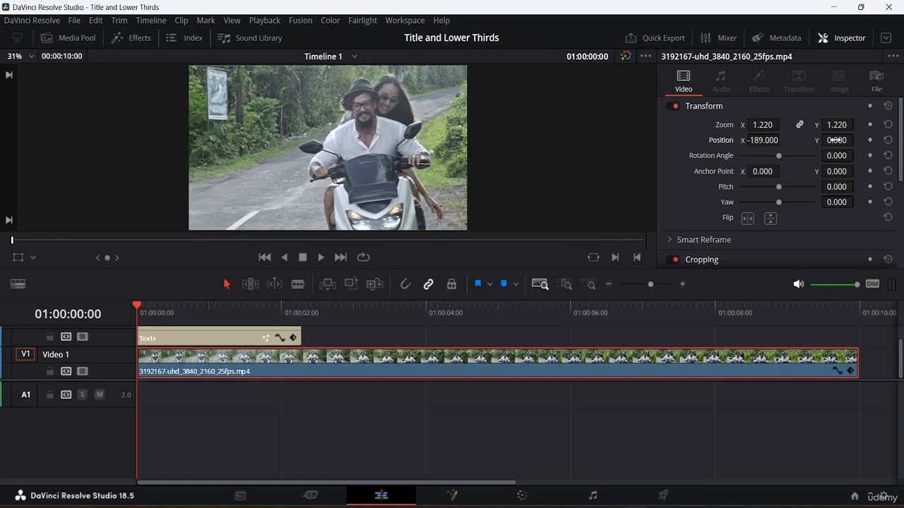
Step: Raise the scooter clip's zoom to 34.100, add a position keyframe at 01:00:00:00, and move the playhead to 01:00:00:13
drag(776, 125, 782, 124)
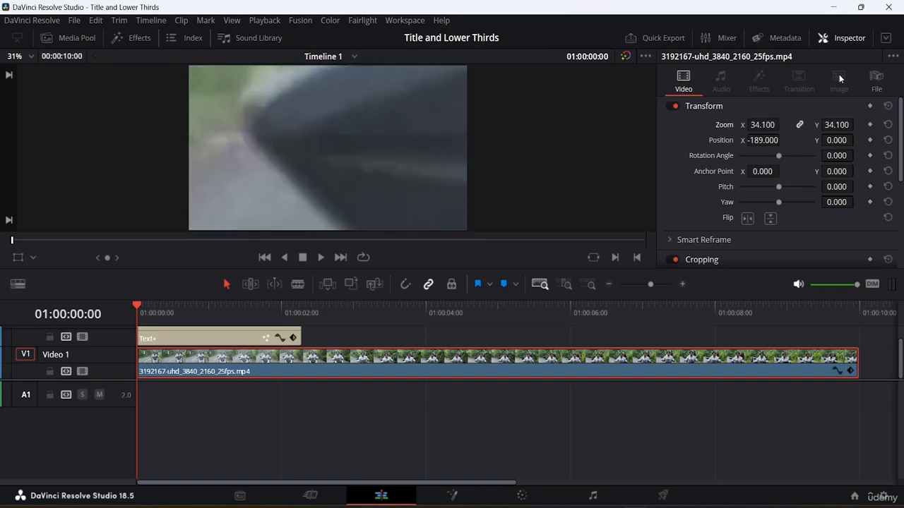
click(870, 139)
drag(139, 307, 182, 313)
drag(173, 313, 175, 312)
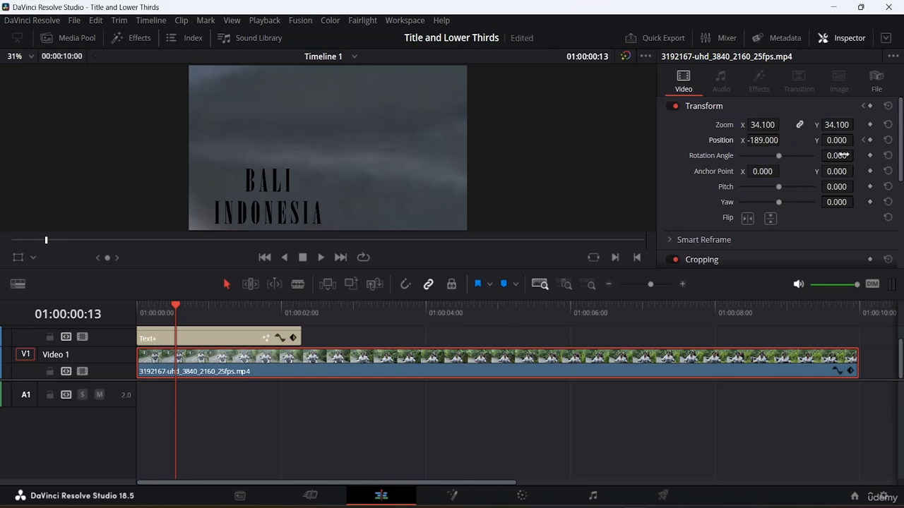
Step: Reset the scooter clip's zoom to 1.000 and return the playhead to the timeline start
click(887, 124)
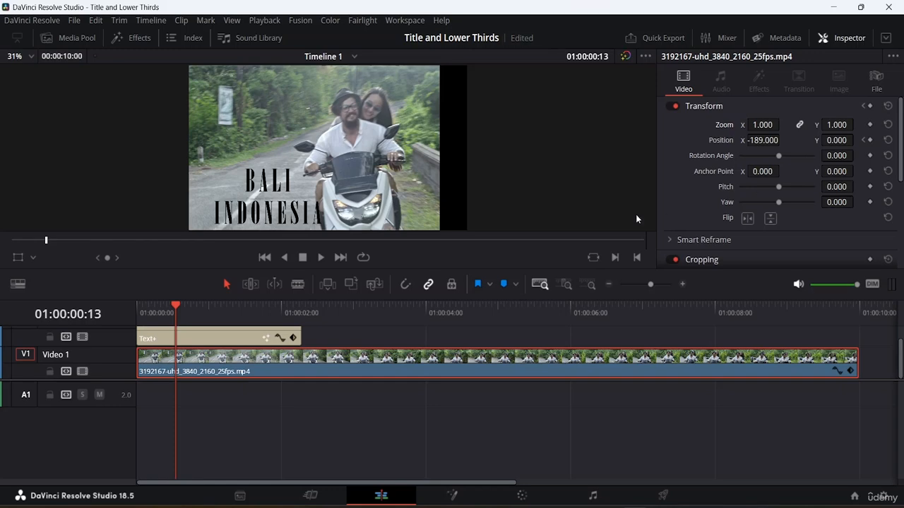
drag(174, 305, 2, 285)
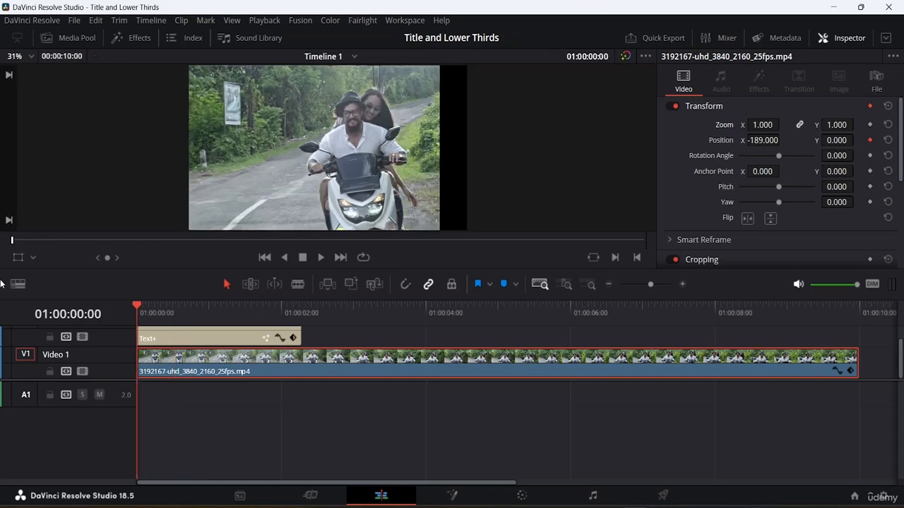
Step: Play back the opening of the scooter clip and return the playhead to the timeline start
key(space)
key(space)
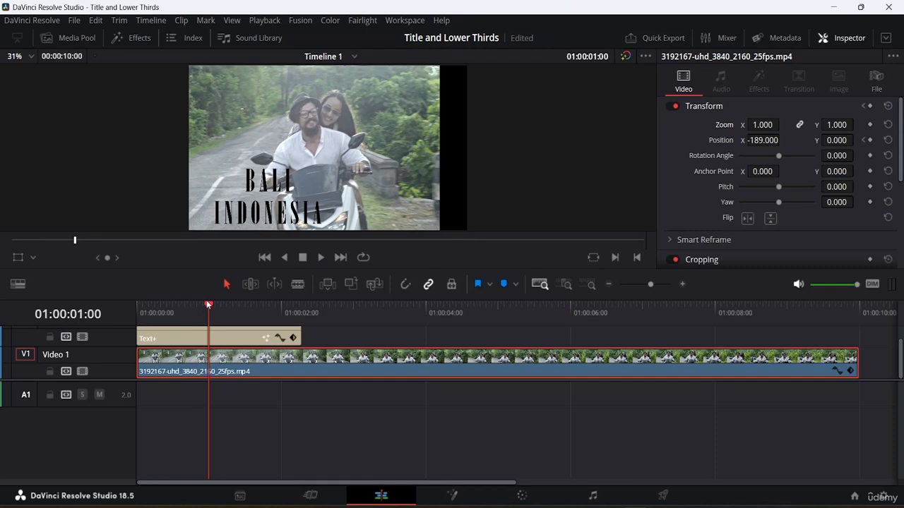
drag(206, 300, 122, 287)
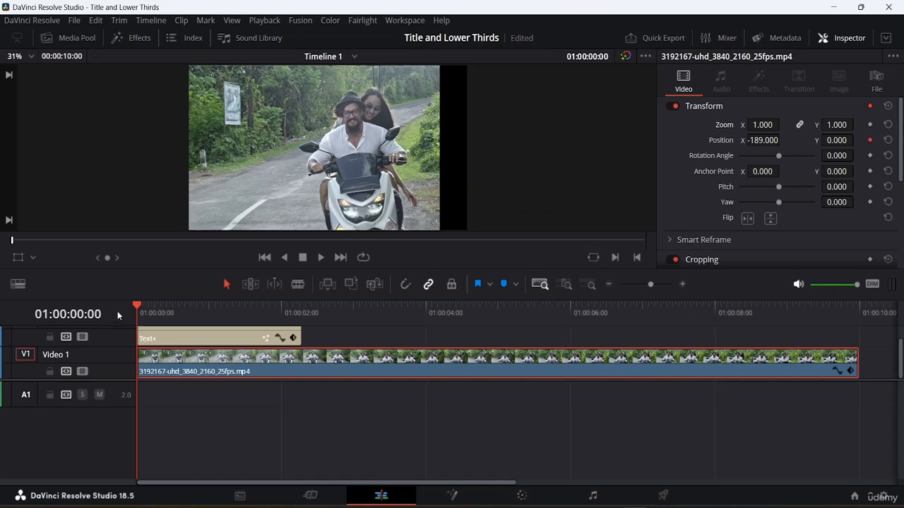
mouse_move(137, 307)
mouse_down()
mouse_move(188, 302)
mouse_move(136, 305)
mouse_up()
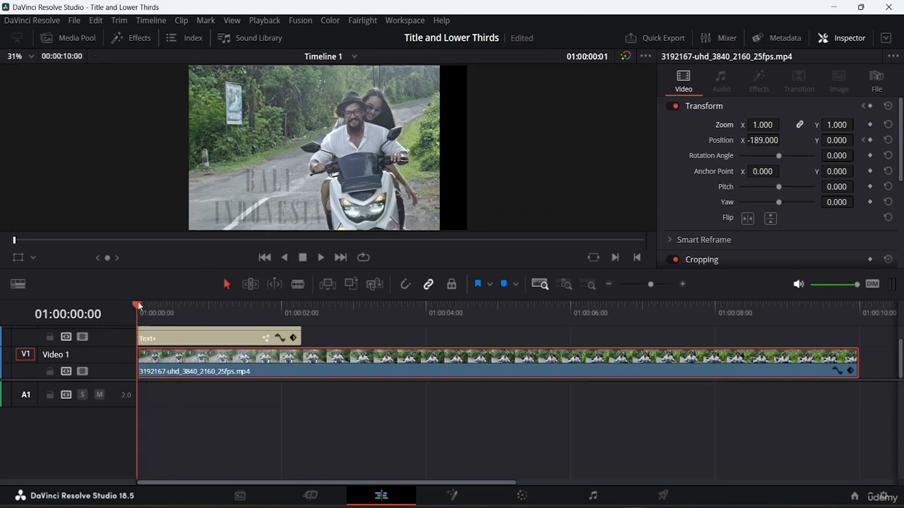
Step: Try to animate the scooter clip's zoom from 0.000 at the timeline start to 1.000 at 01:00:00:07, using a re-created position keyframe
click(871, 141)
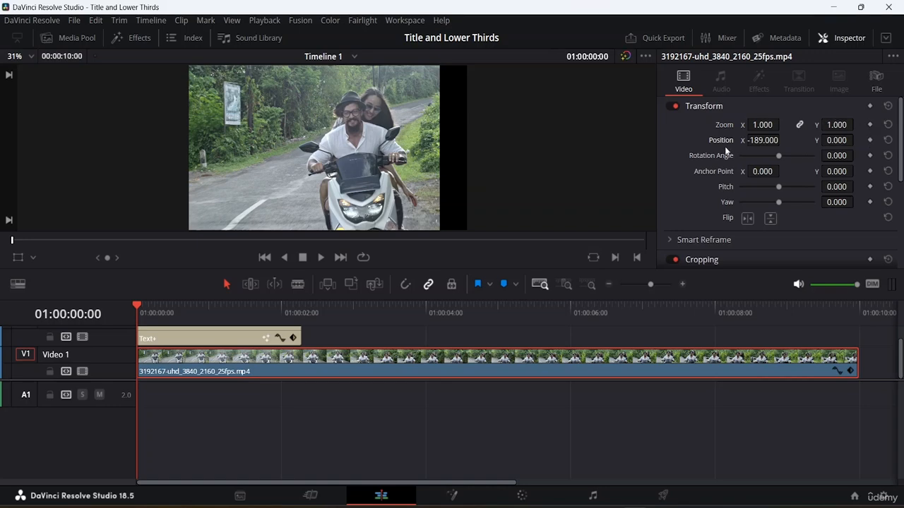
drag(768, 124, 741, 125)
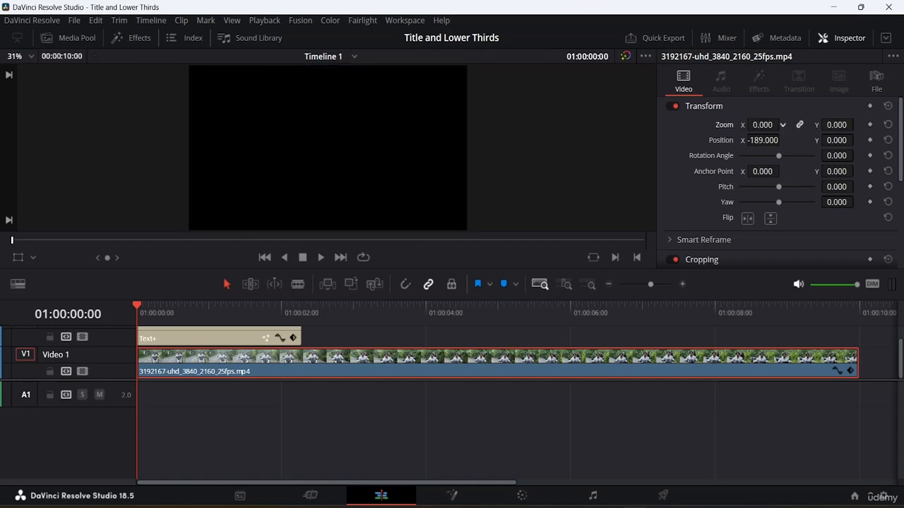
click(870, 141)
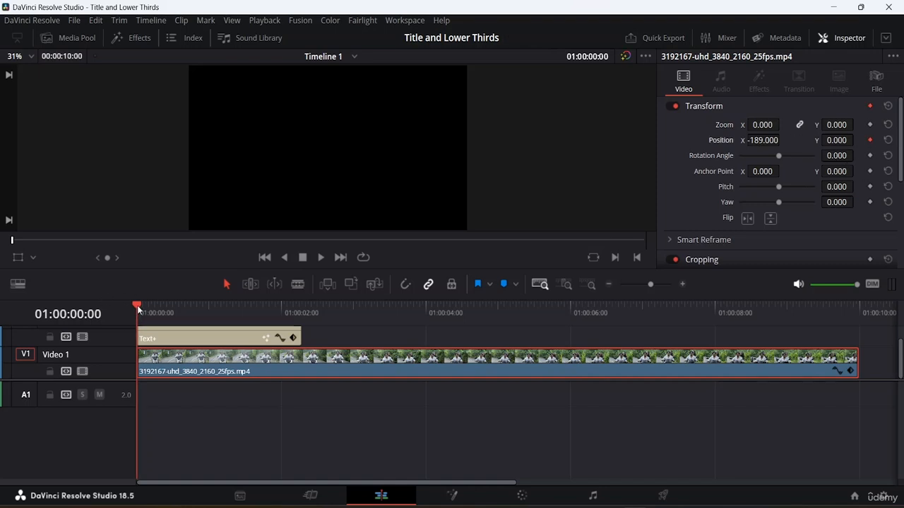
drag(138, 308, 165, 304)
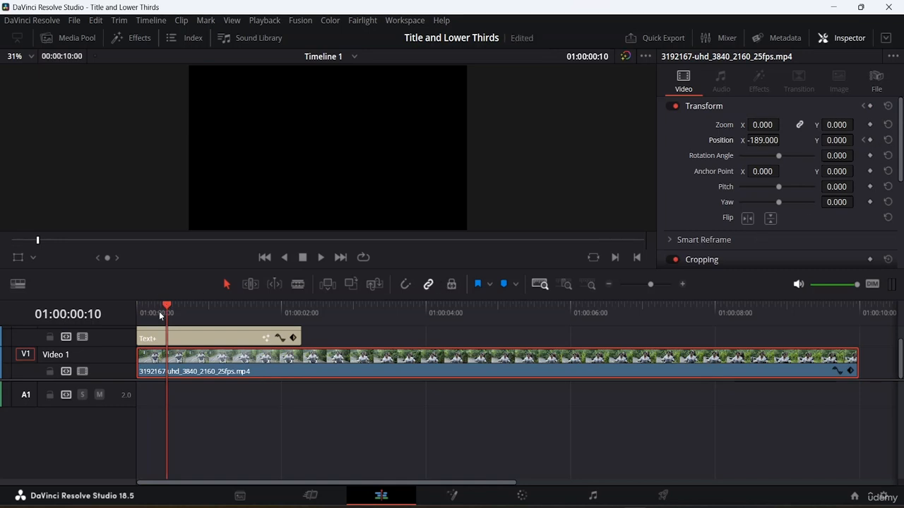
drag(166, 306, 159, 305)
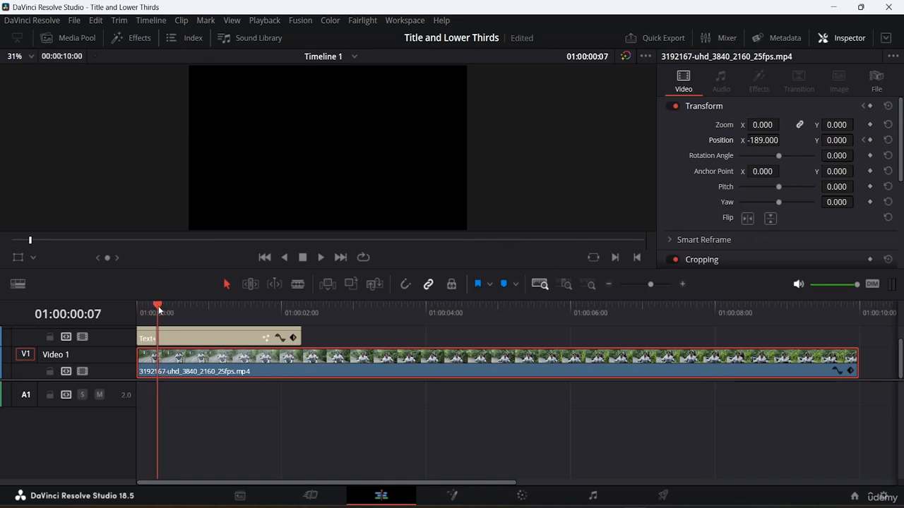
click(888, 124)
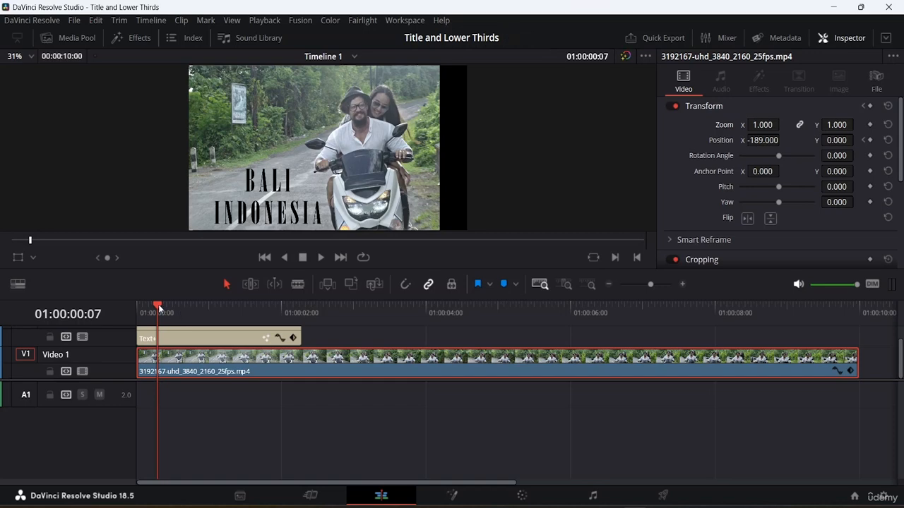
Step: Play back the first frames to check the scooter clip's zoom movement, and return the playhead to the timeline start
drag(158, 304, 136, 306)
key(space)
key(space)
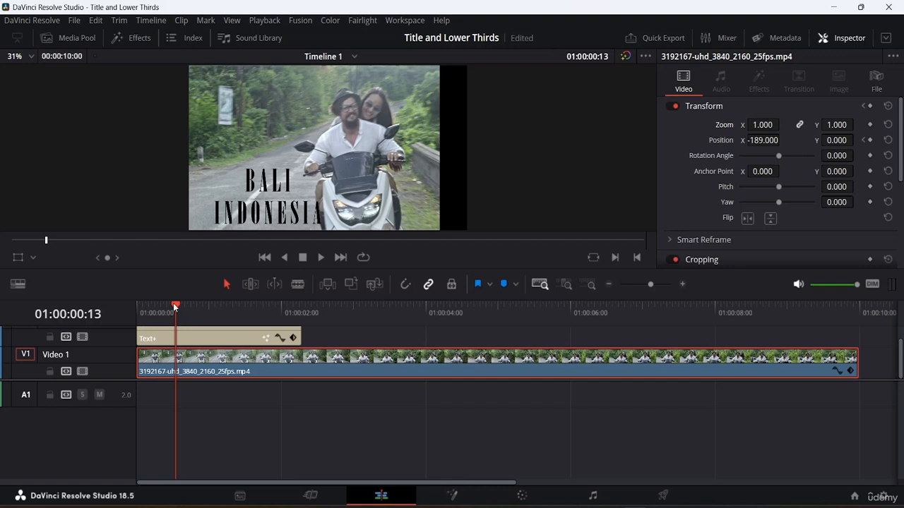
drag(173, 303, 106, 305)
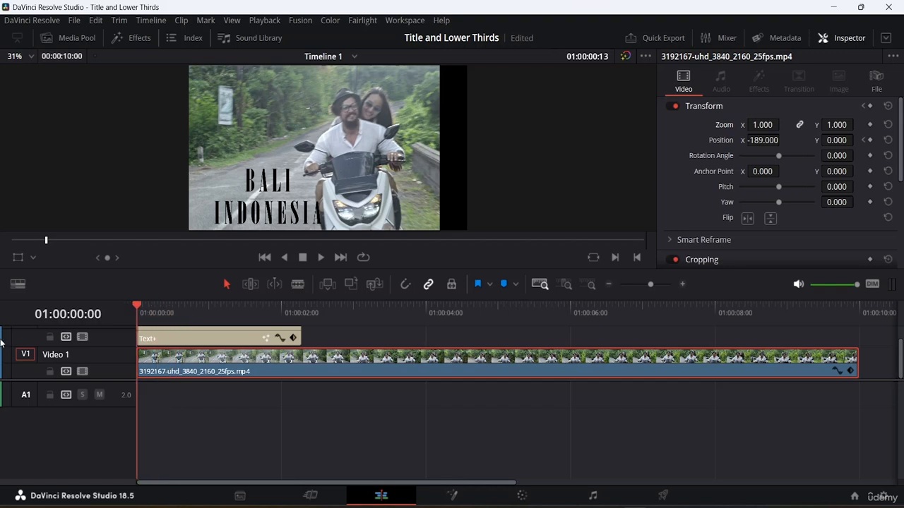
Step: Keyframe the scooter clip's zoom from 0.000 at the timeline start to 1.000 at 01:00:00:06
click(870, 125)
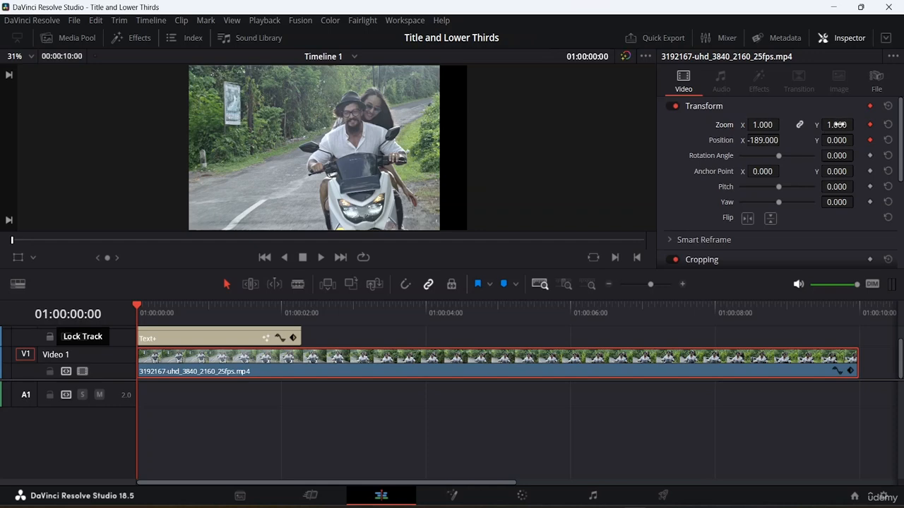
drag(839, 124, 780, 124)
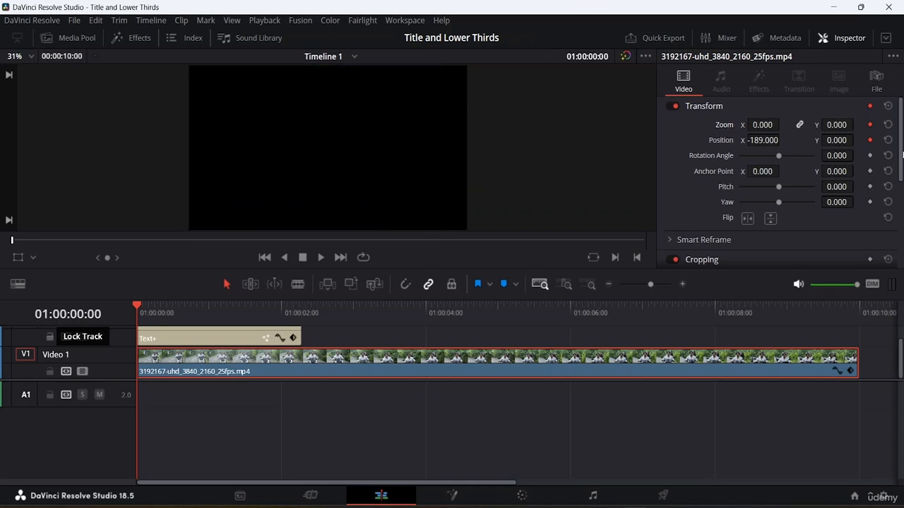
click(139, 308)
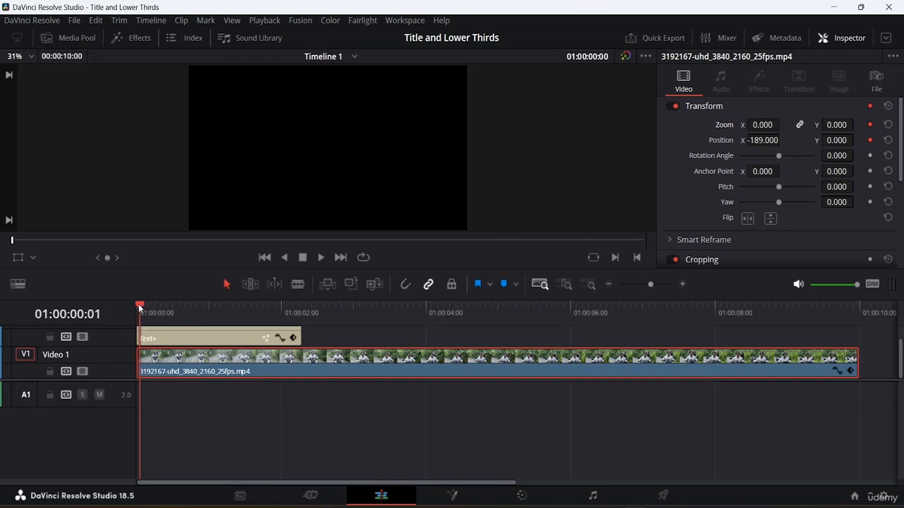
drag(139, 308, 154, 308)
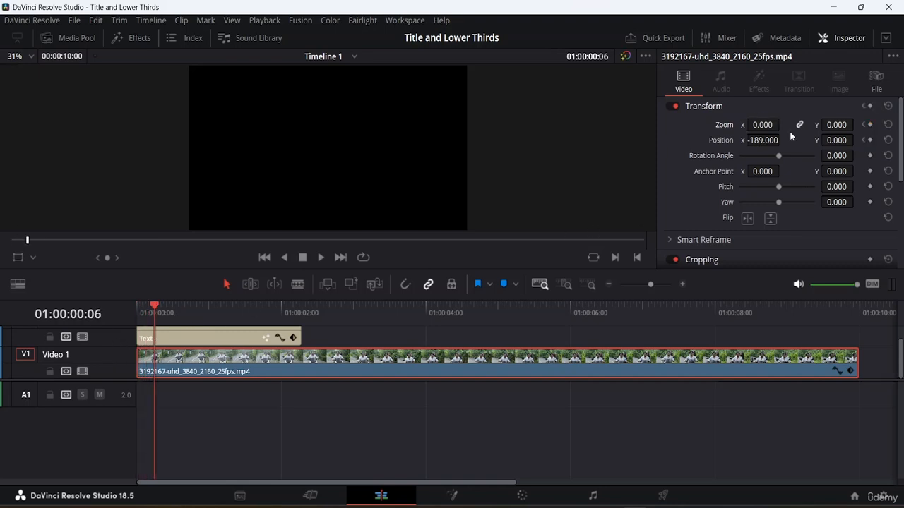
click(770, 124)
click(812, 157)
click(764, 124)
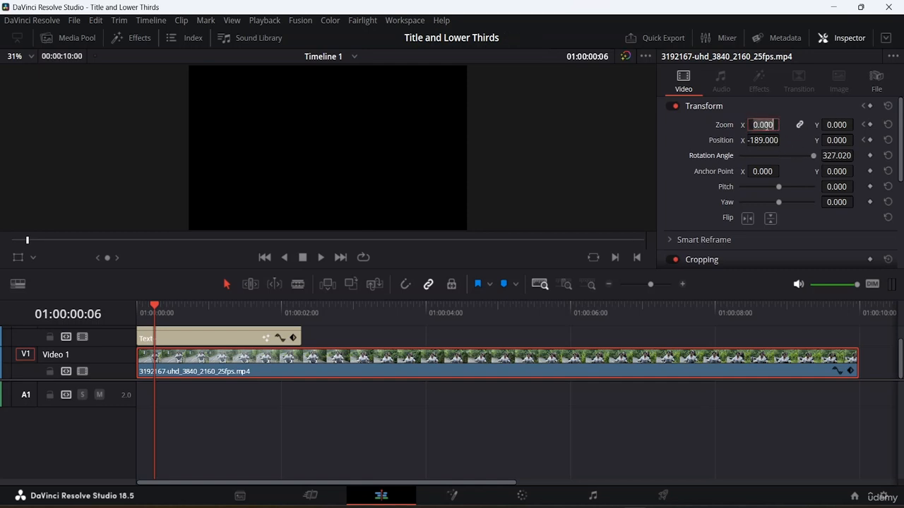
text(1)
key(Return)
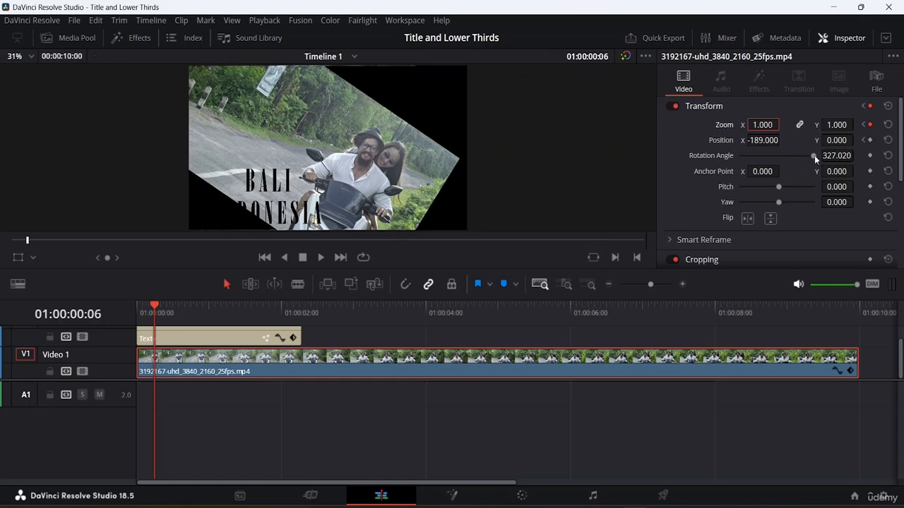
Step: Set the scooter clip's rotation angle to 0.000 and reset its position to 0.000
mouse_move(814, 155)
mouse_down()
mouse_move(794, 155)
mouse_move(802, 155)
mouse_up()
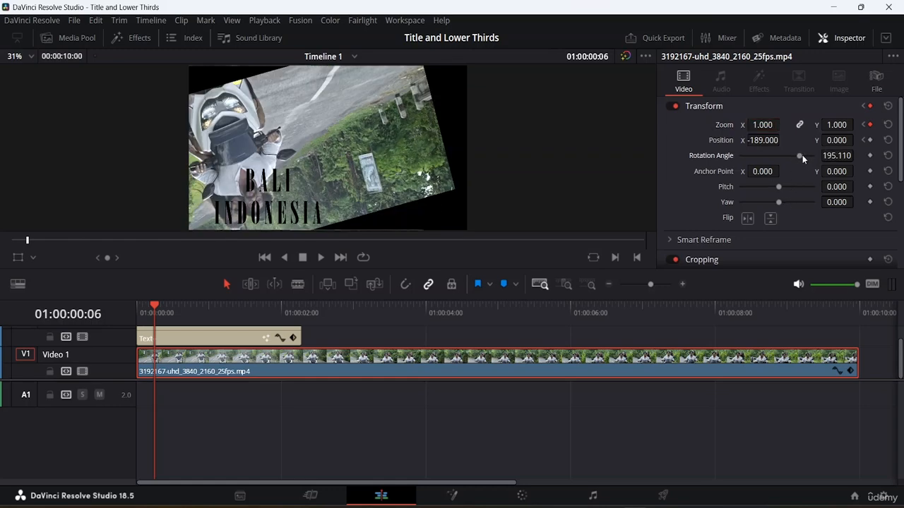
click(843, 159)
text(0)
key(Return)
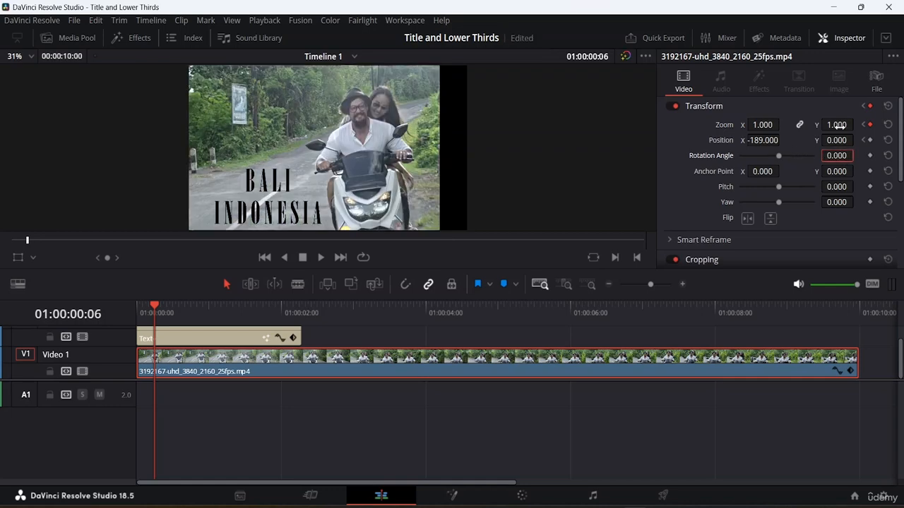
click(889, 140)
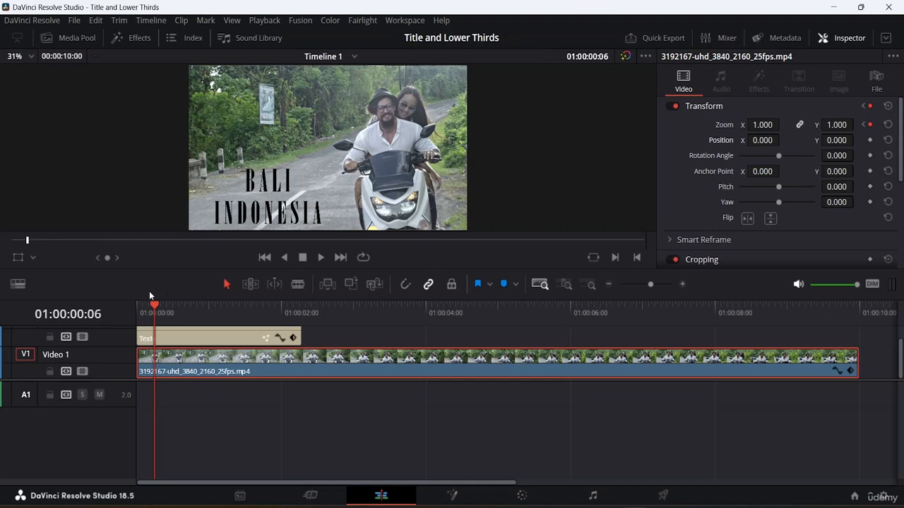
Step: Play back from the timeline start to check the scooter clip's zoom-in together with the title animation
drag(153, 307, 3, 309)
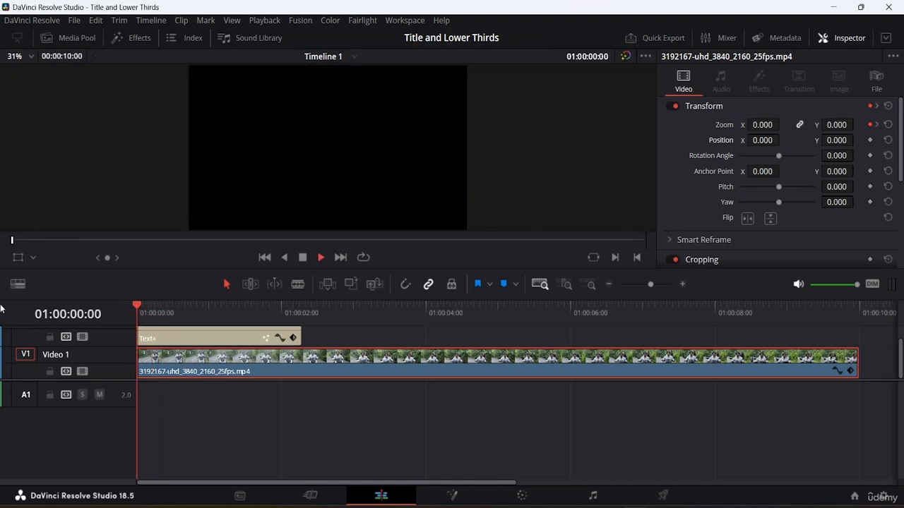
key(space)
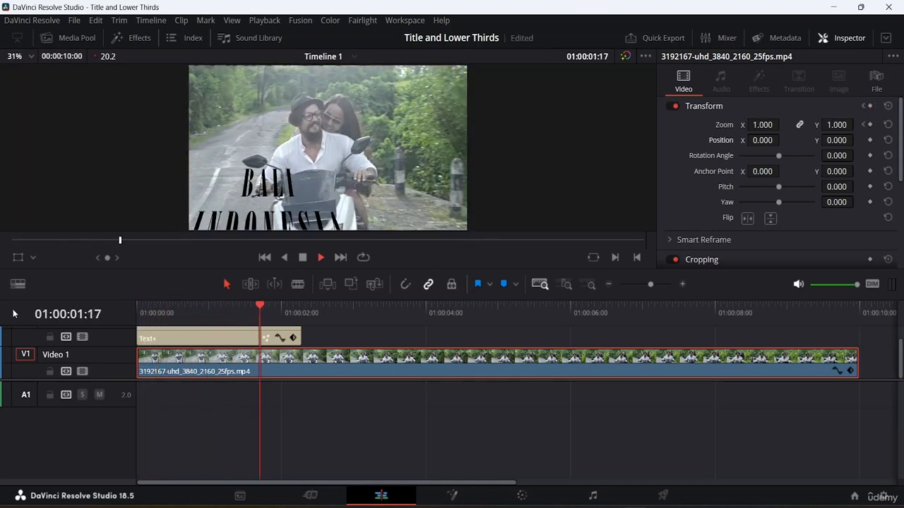
key(space)
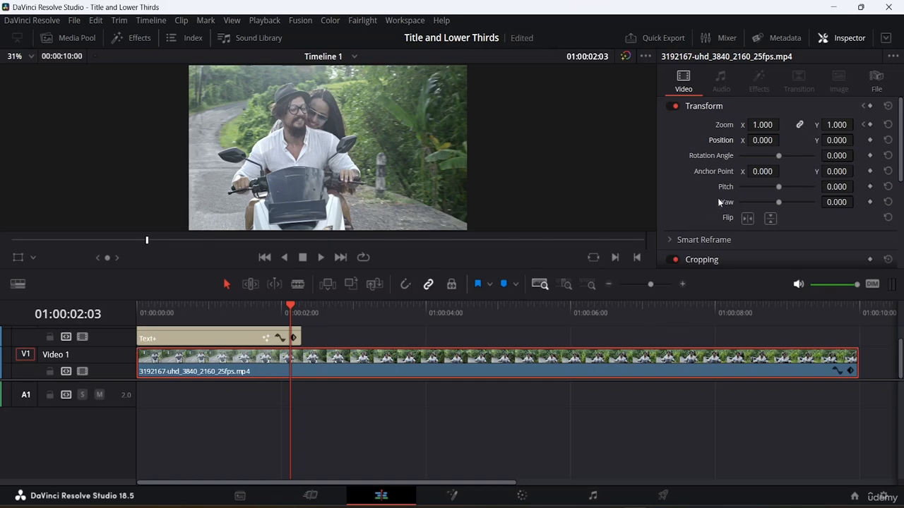
Step: Review which Transform, Cropping and Composite properties can be keyframed for the scooter clip and for the Text+ title
scroll(717, 203, down, 5)
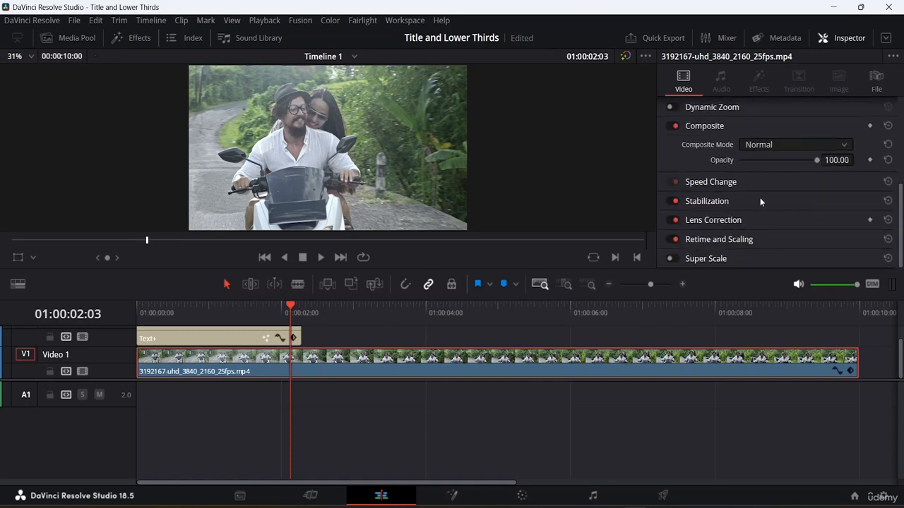
scroll(761, 202, up, 5)
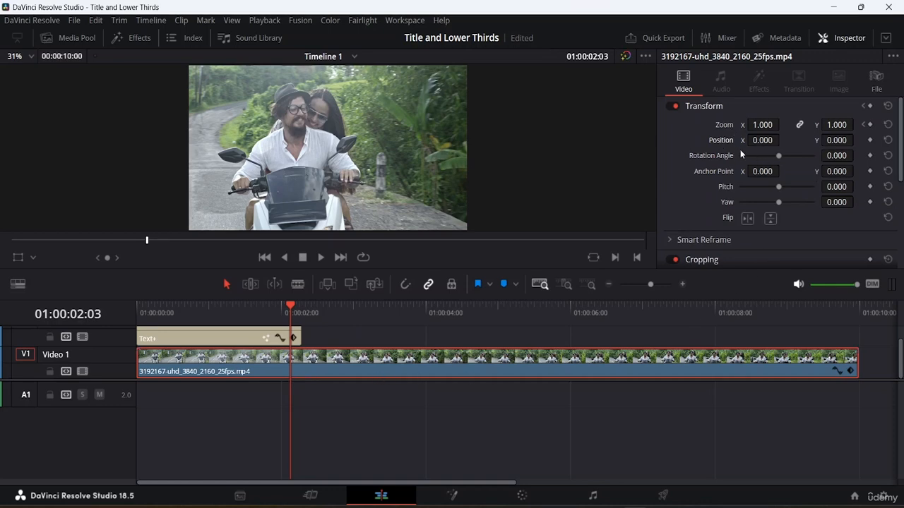
click(247, 338)
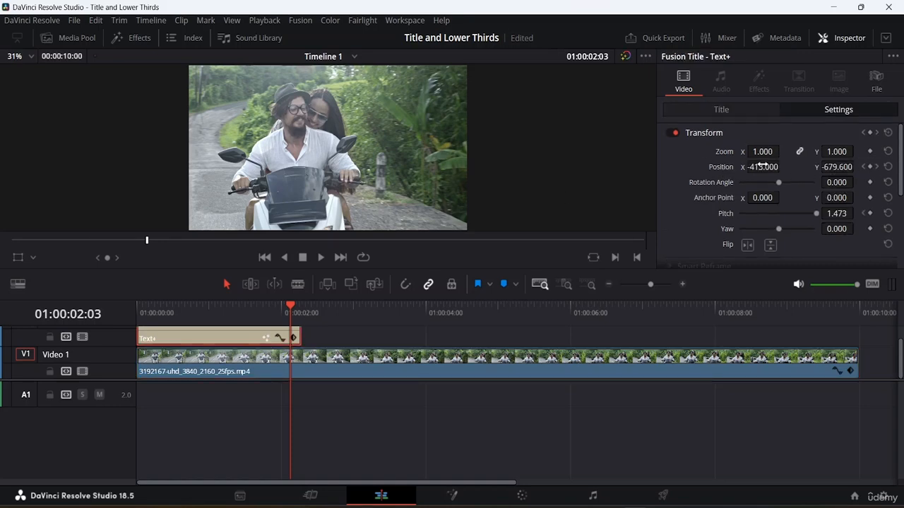
scroll(752, 184, down, 3)
scroll(750, 193, up, 2)
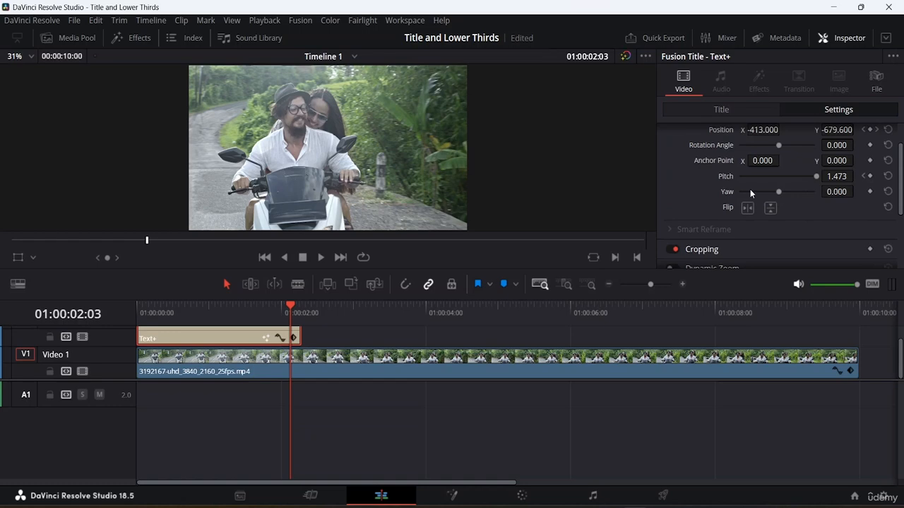
scroll(750, 191, down, 2)
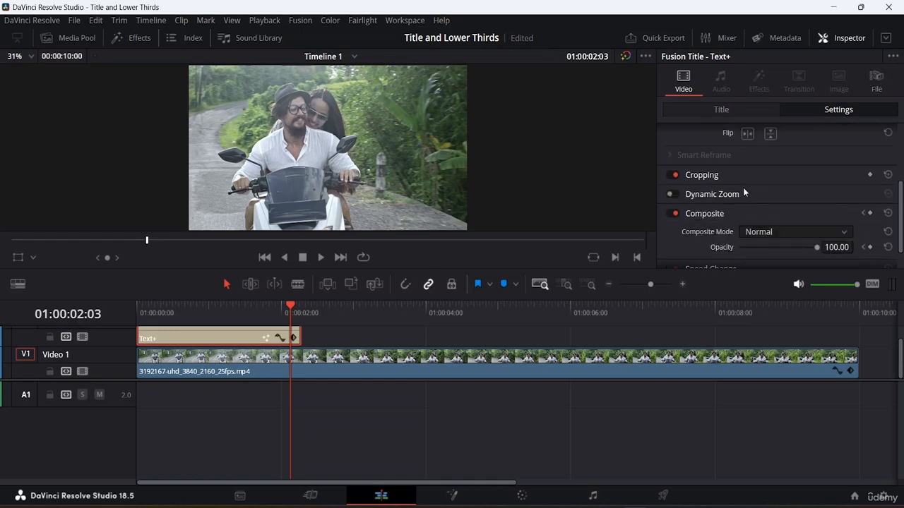
scroll(716, 195, down, 1)
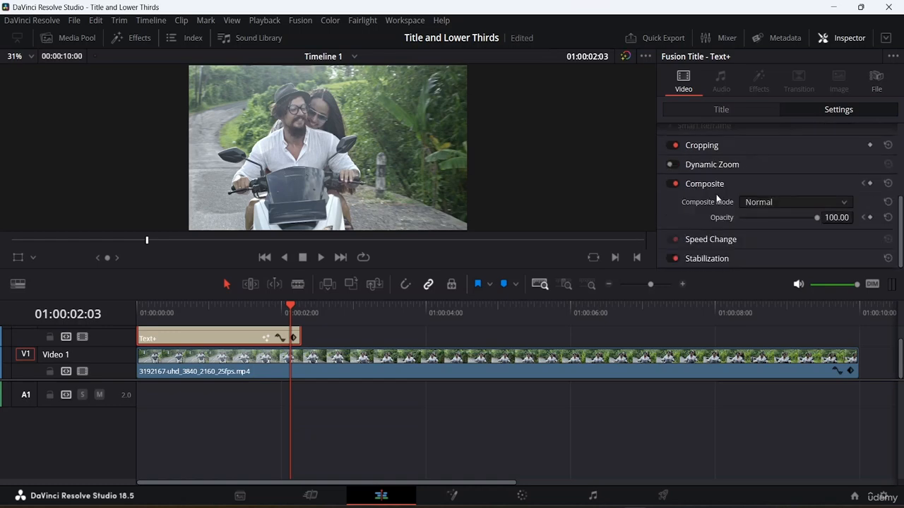